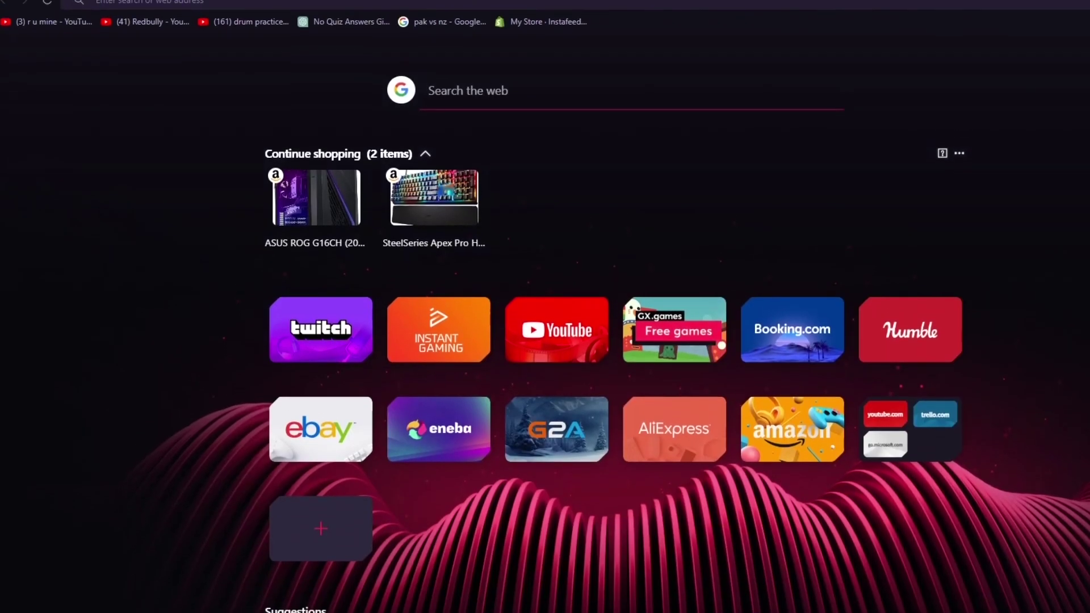
Search for 'wix logo maker' and open the Logo Maker page
text(wix logo ma)
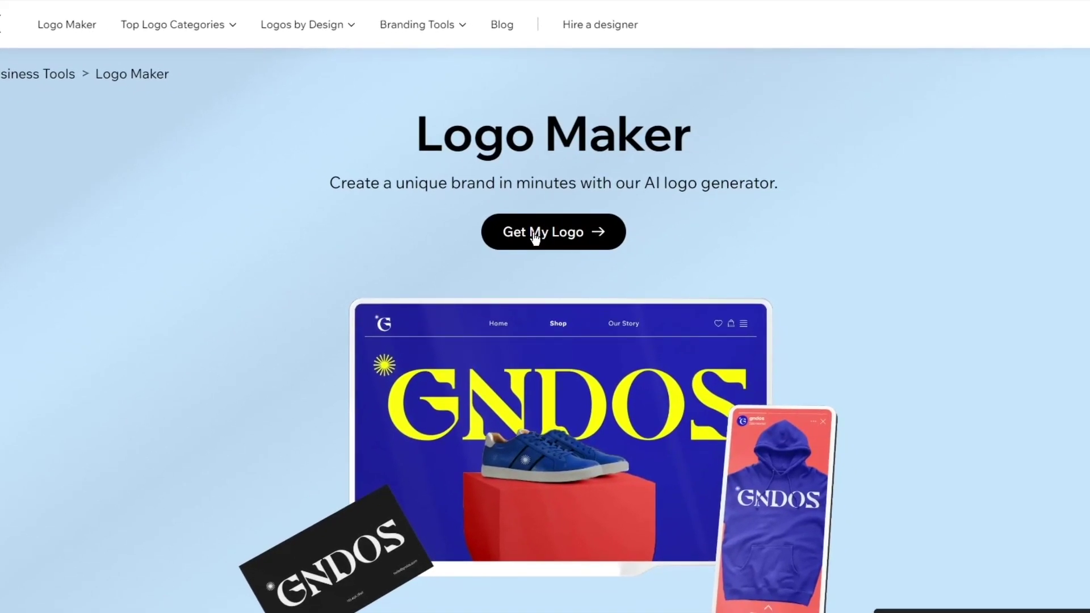
drag(417, 136, 832, 141)
click(333, 175)
drag(333, 168, 988, 197)
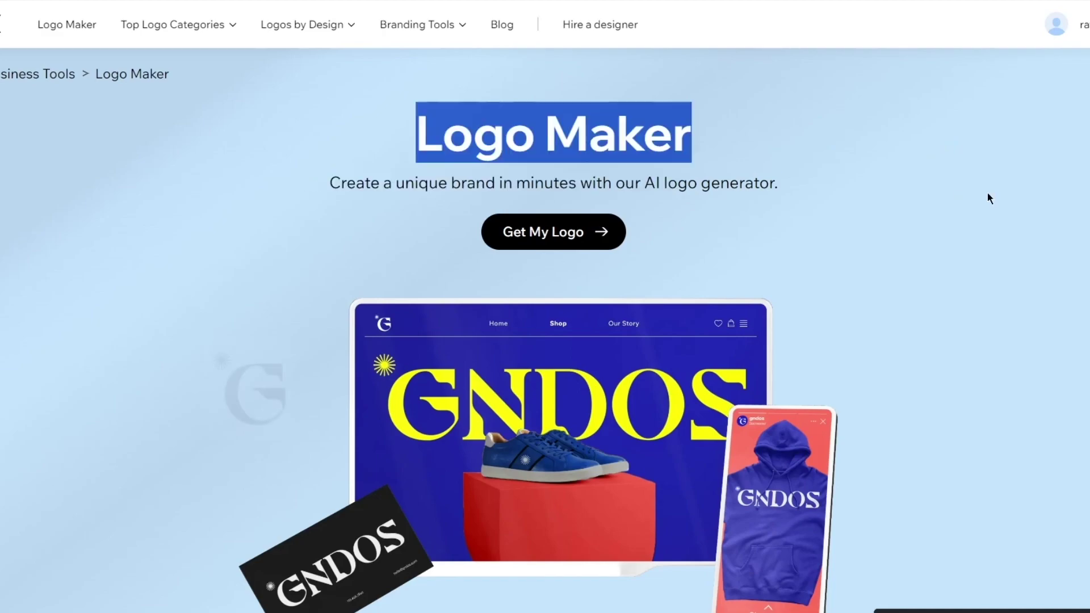
click(724, 202)
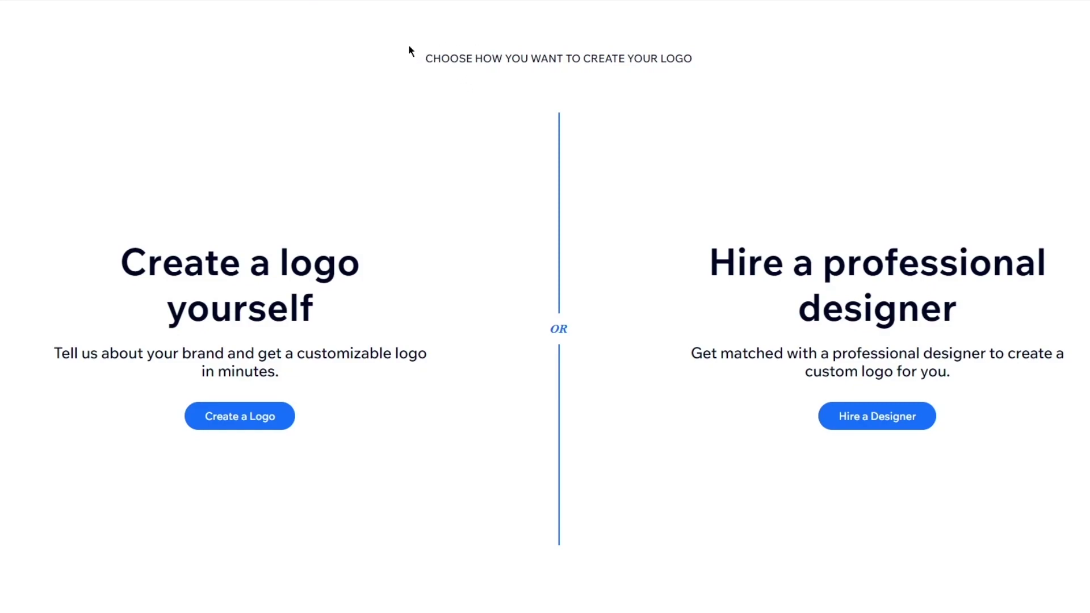
Read the create-it-yourself and hire-a-professional-designer options on the choice page
drag(94, 264, 410, 352)
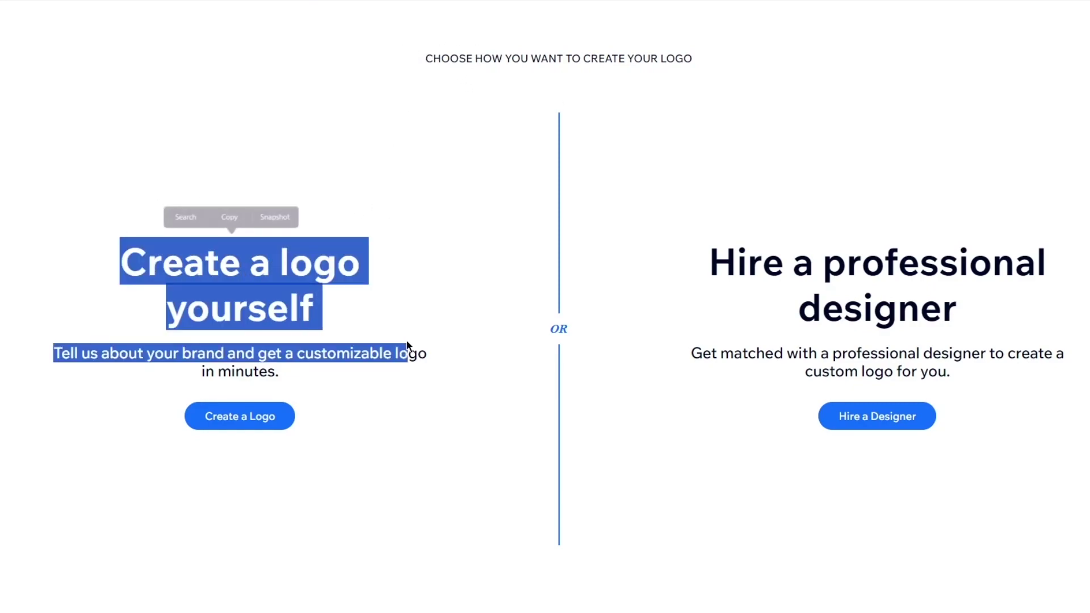
click(436, 331)
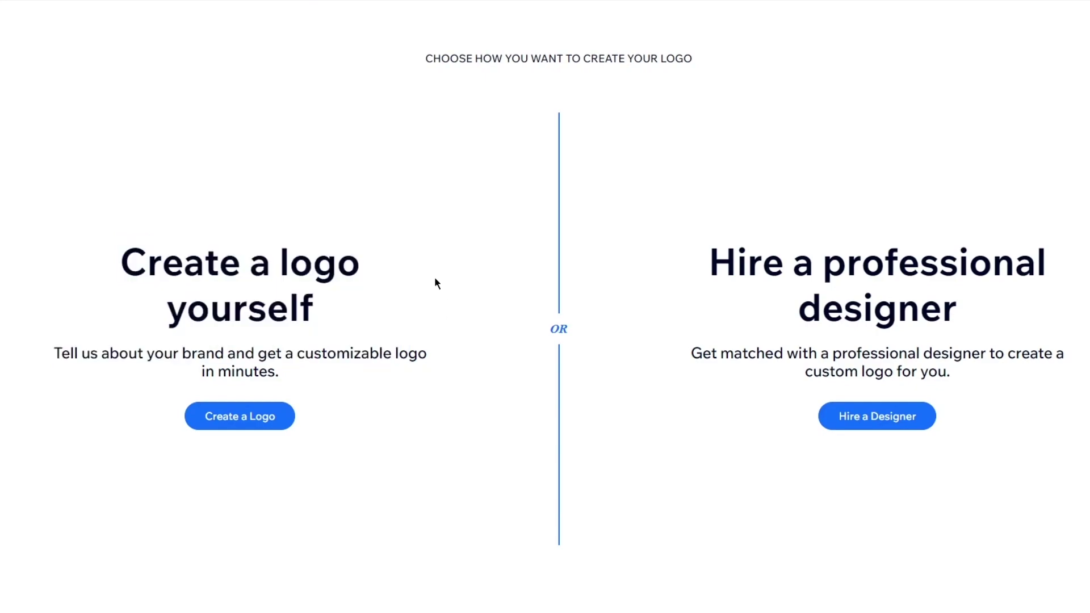
drag(697, 284, 987, 308)
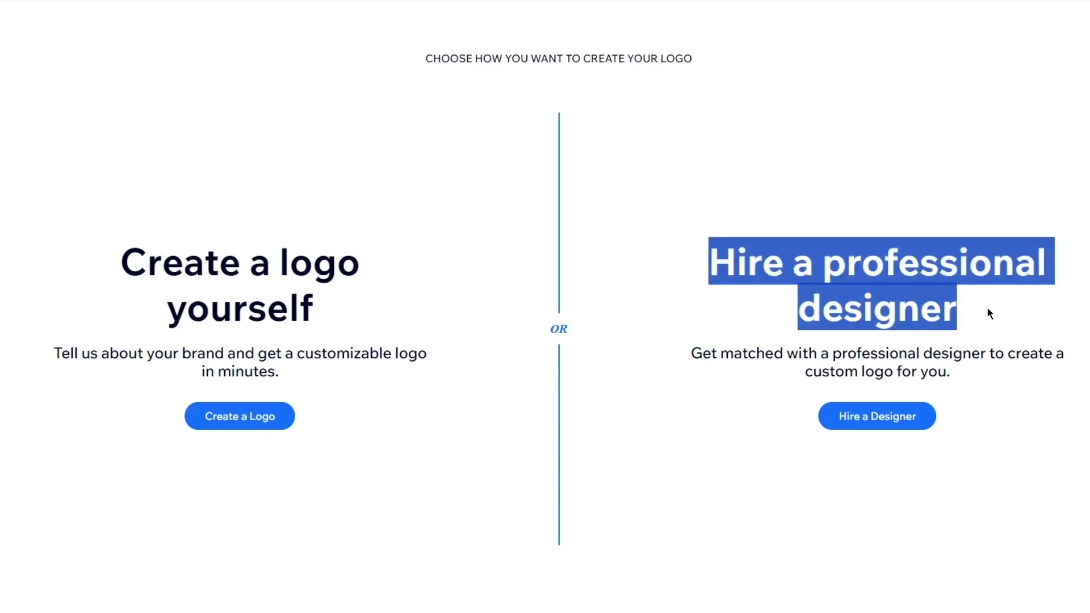
click(1032, 312)
drag(687, 366, 1047, 379)
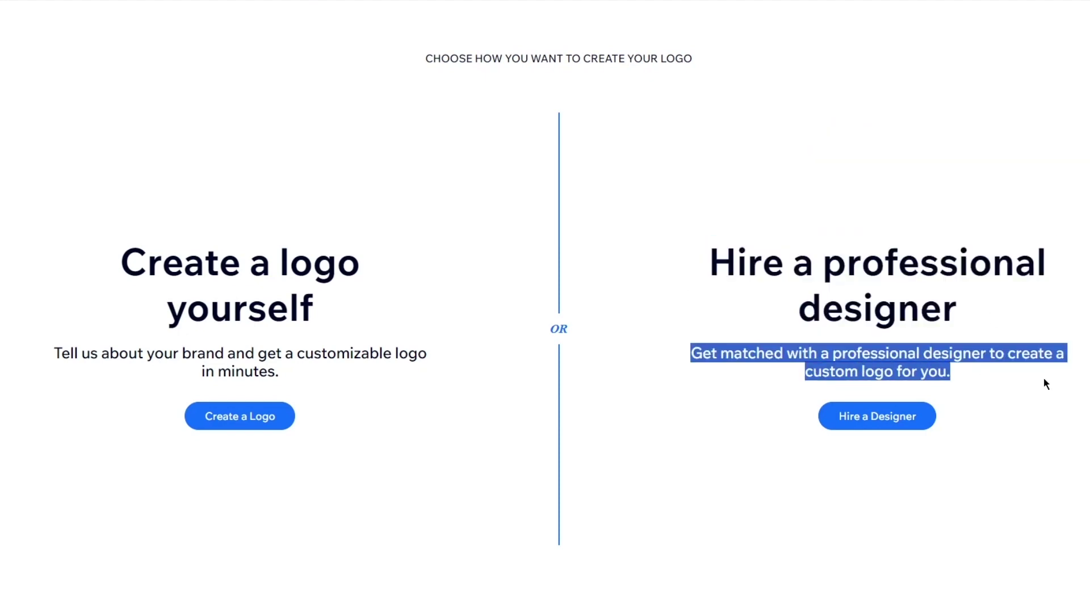
click(1047, 379)
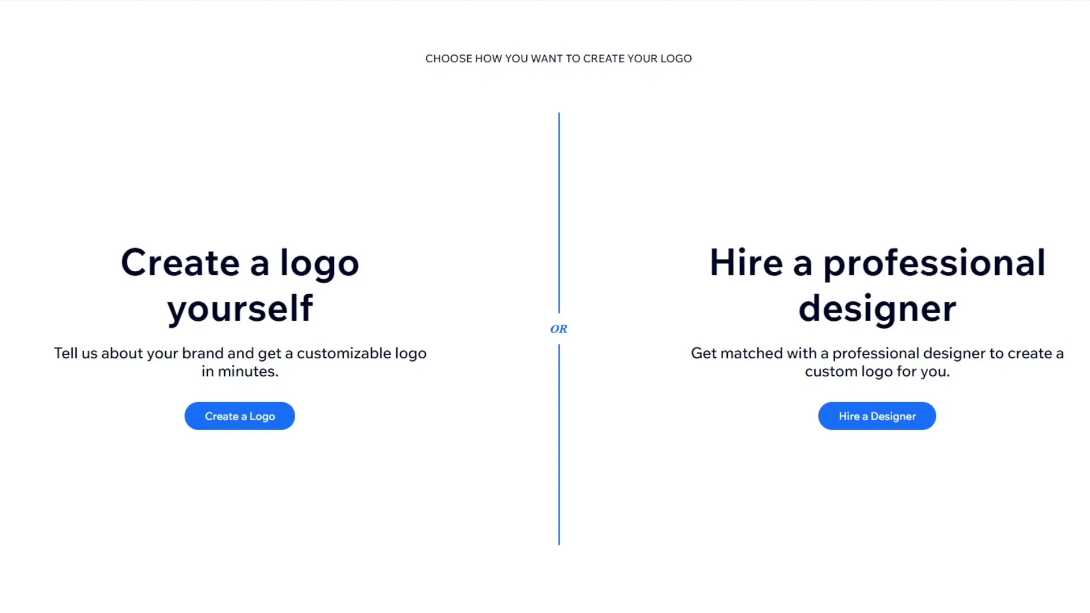
Start a do-it-yourself logo with Shoe Store as the business type
click(232, 430)
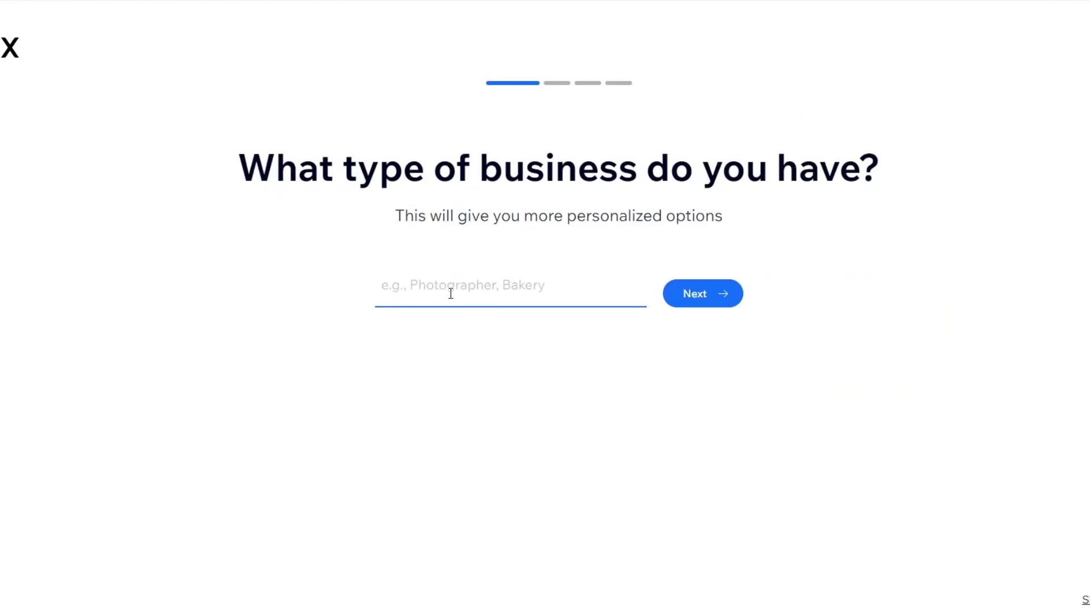
text(sho)
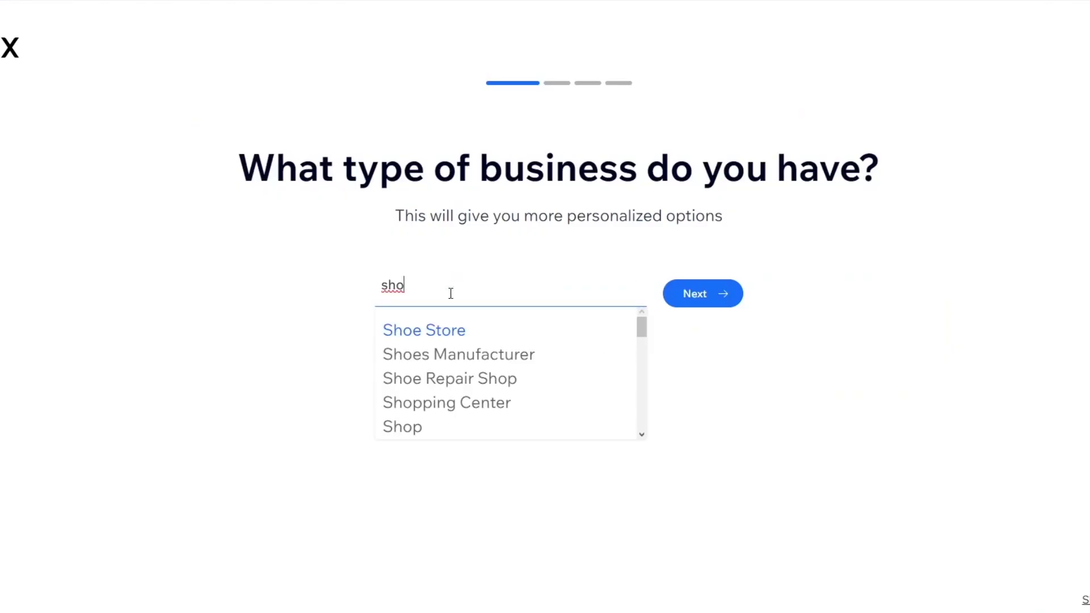
click(458, 341)
click(723, 299)
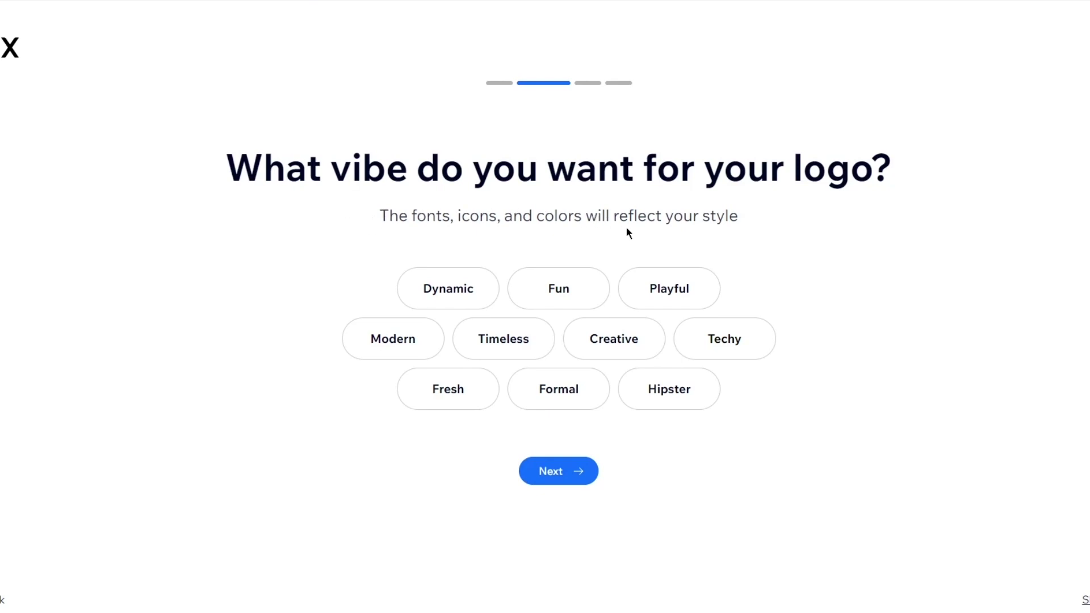
Choose the Dynamic, Fresh, Creative, Modern and Timeless vibes, dropping Playful and Fun
click(669, 301)
click(575, 297)
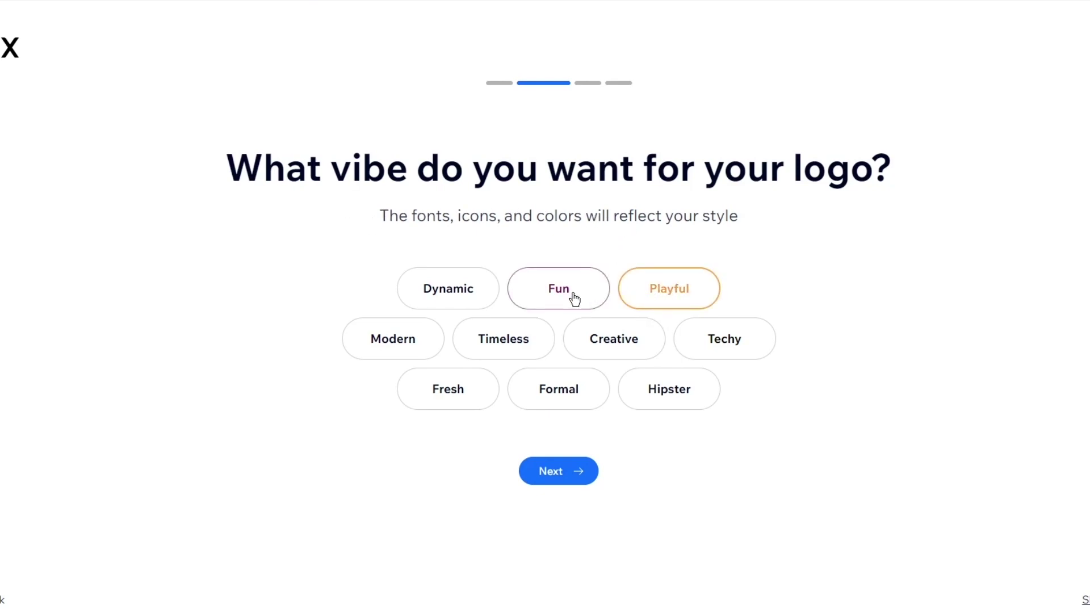
click(693, 299)
click(591, 299)
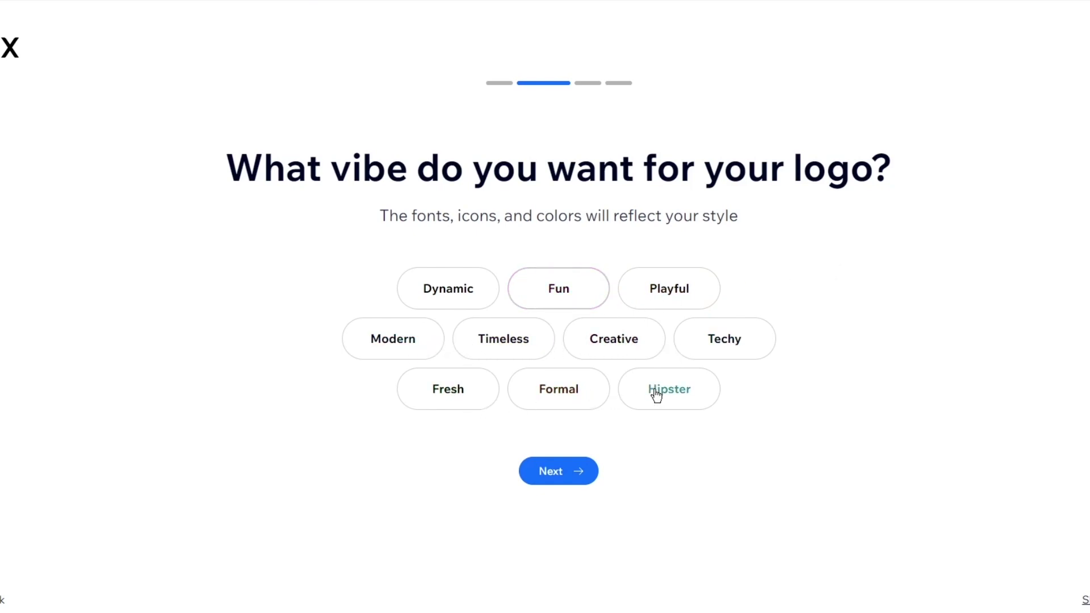
click(460, 397)
click(469, 292)
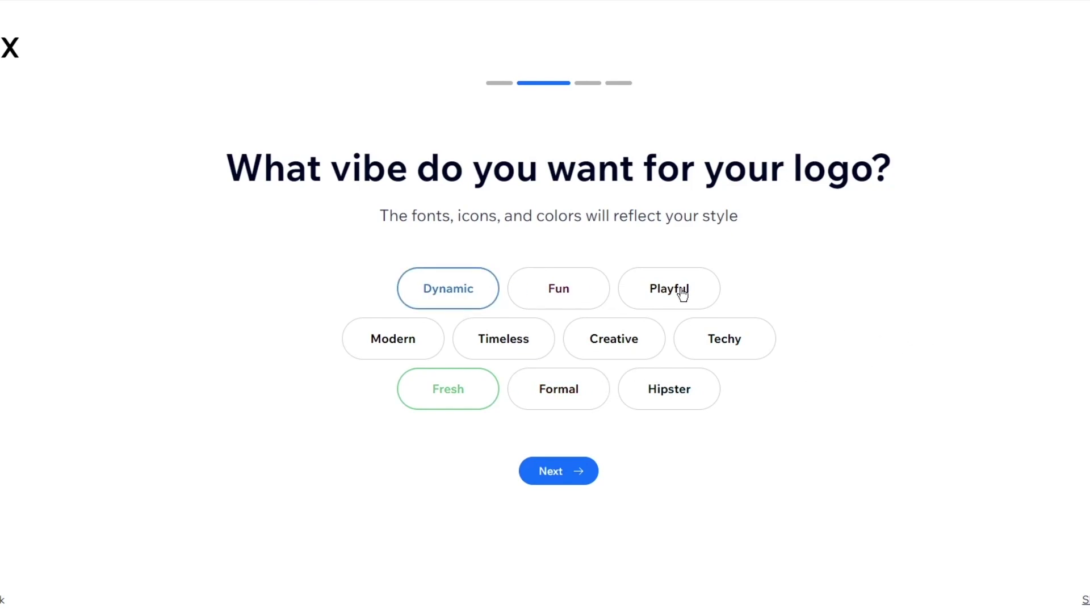
click(628, 346)
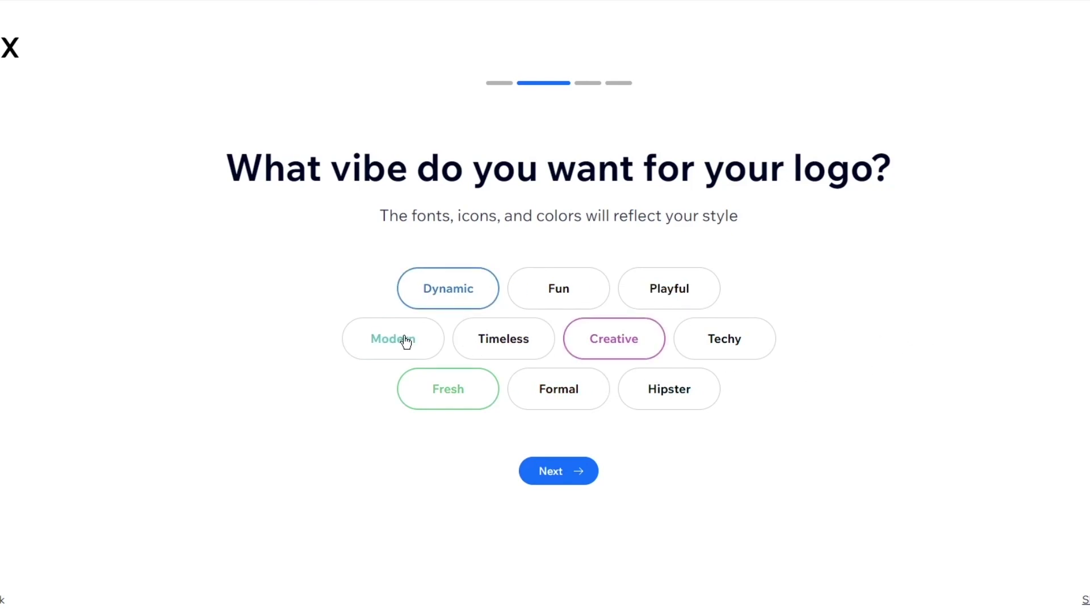
click(404, 340)
click(480, 341)
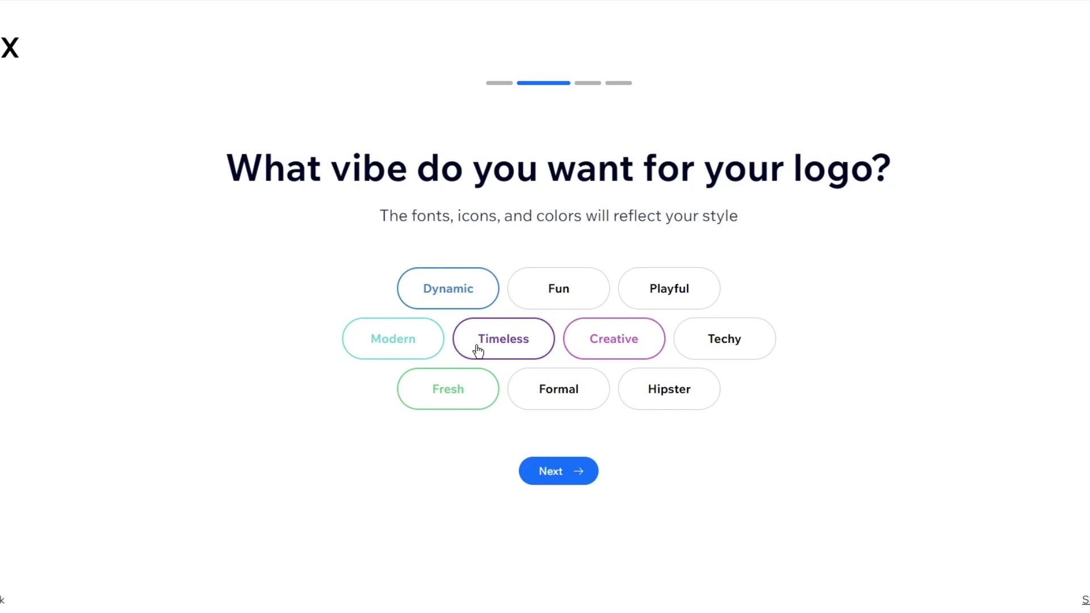
click(578, 467)
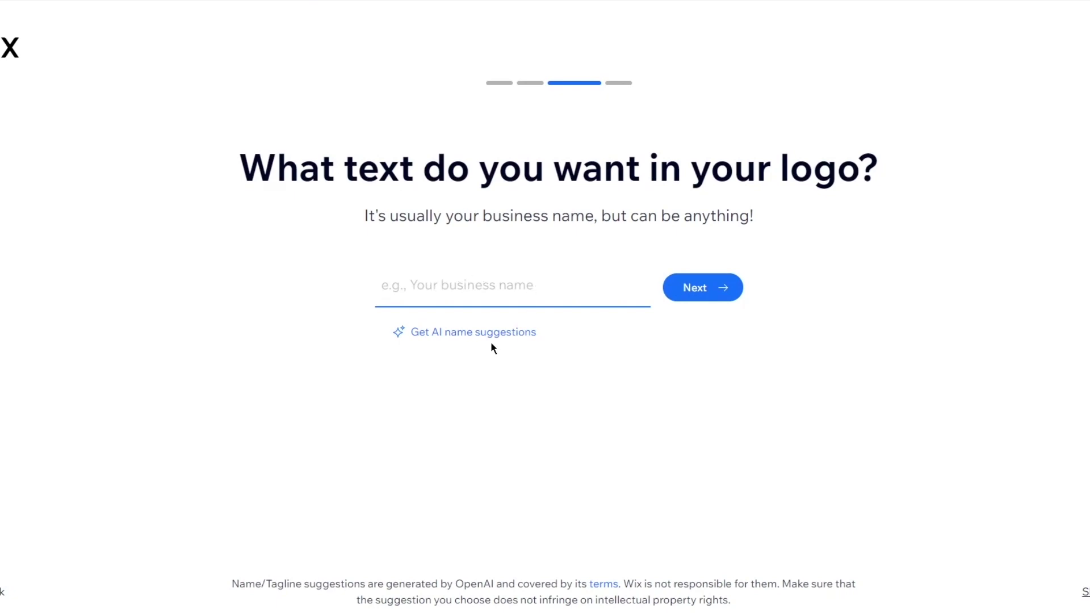
Use the AI-suggested name Zephyr and request AI tagline suggestions
click(462, 332)
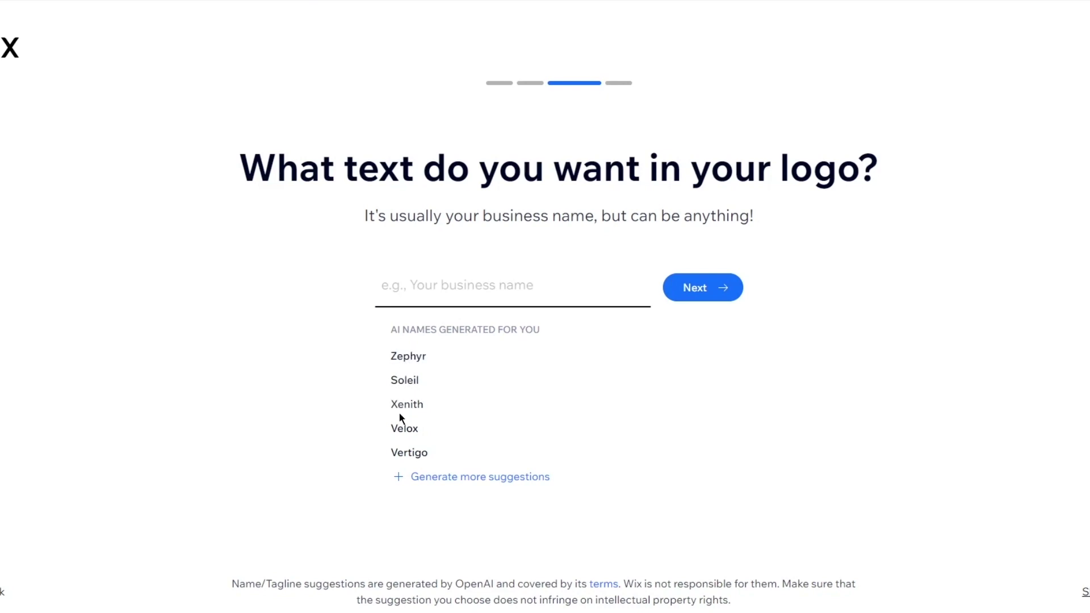
click(408, 357)
click(713, 300)
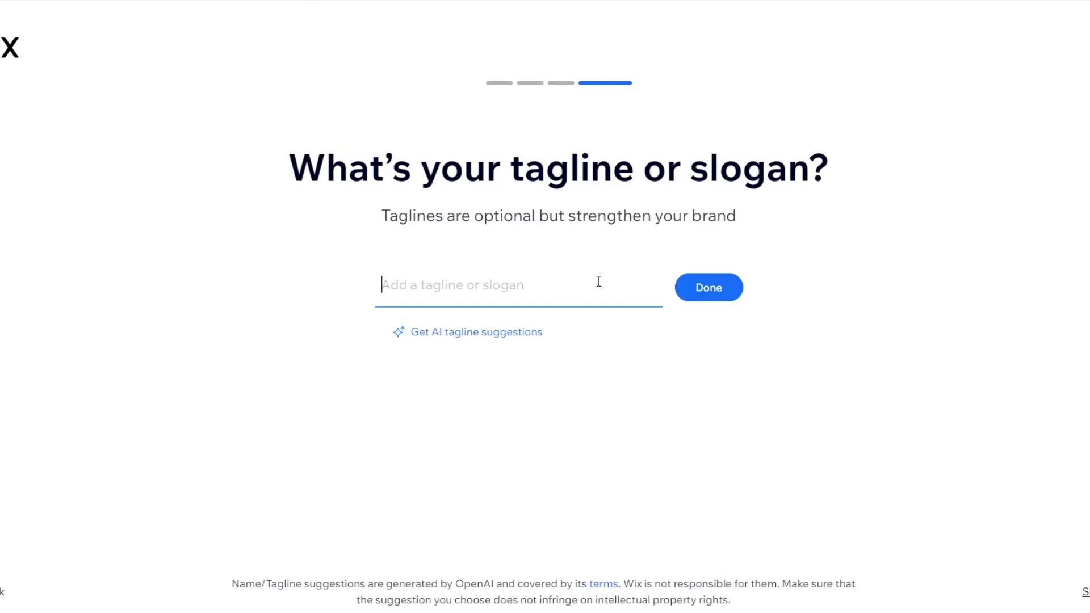
click(431, 332)
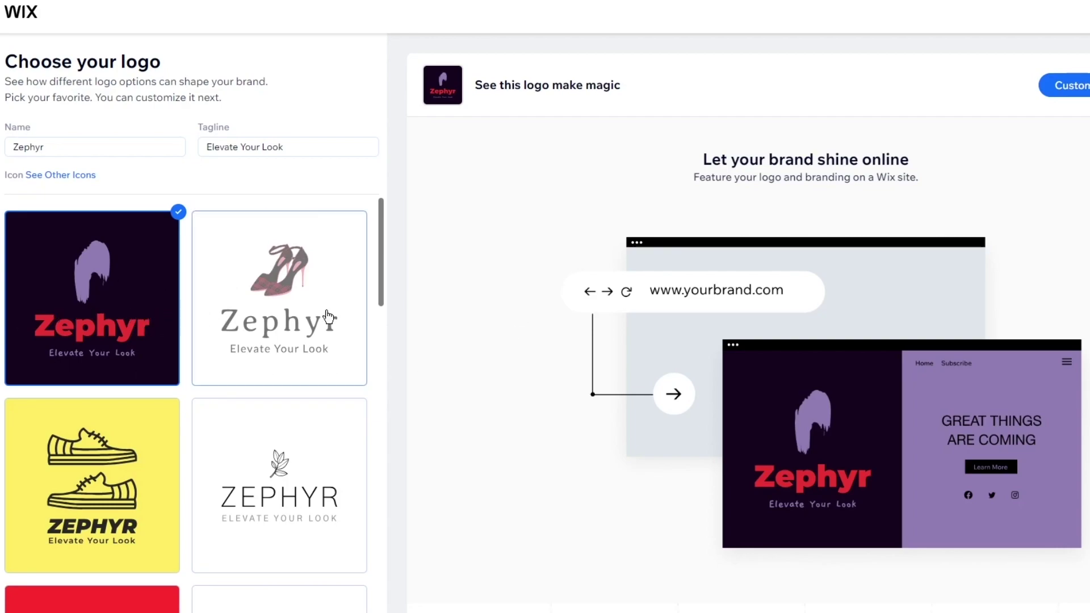
Preview the high-heel and red Zephyr logo designs on the sample website
scroll(347, 316, down, 3)
scroll(128, 273, up, 3)
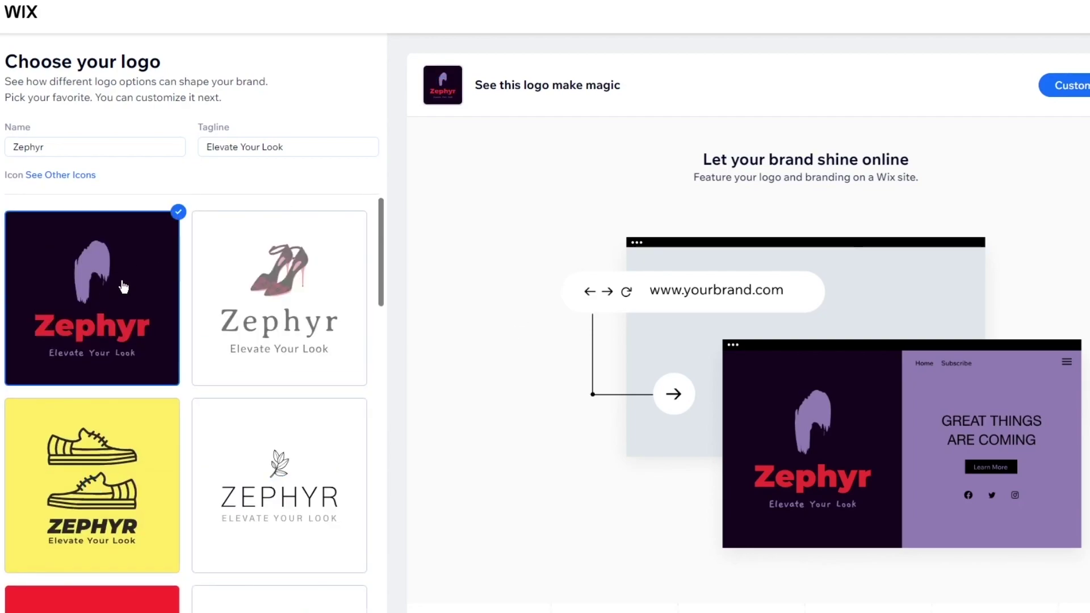
click(307, 323)
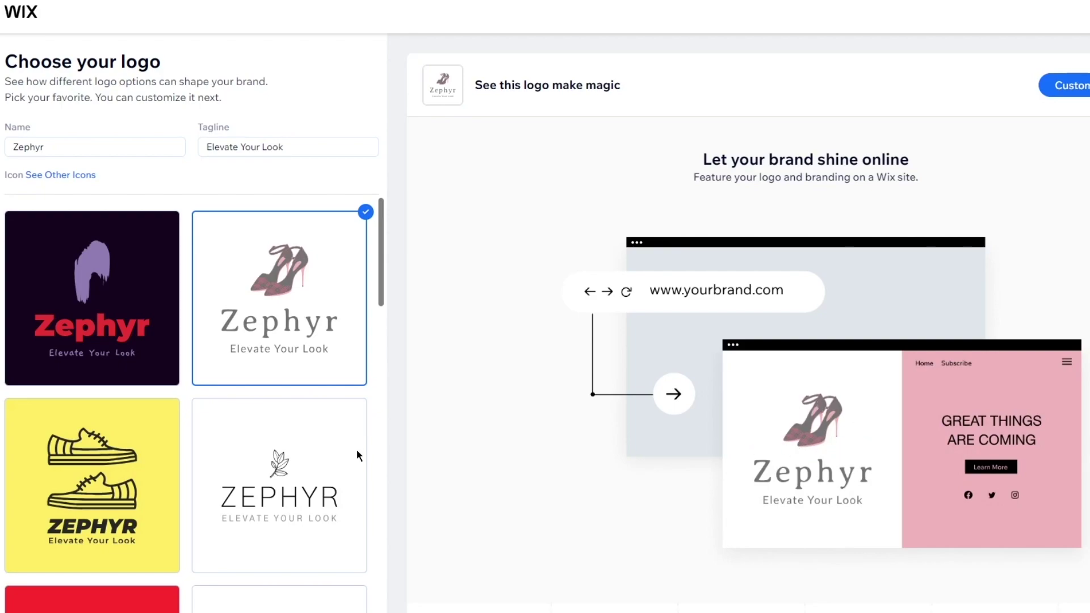
scroll(209, 438, down, 5)
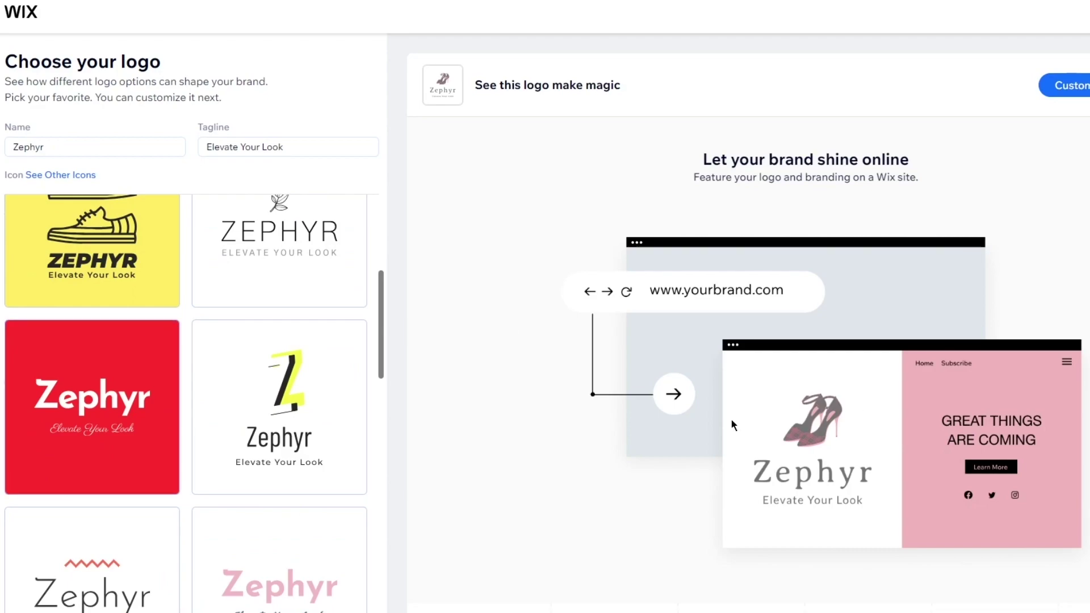
scroll(238, 328, up, 5)
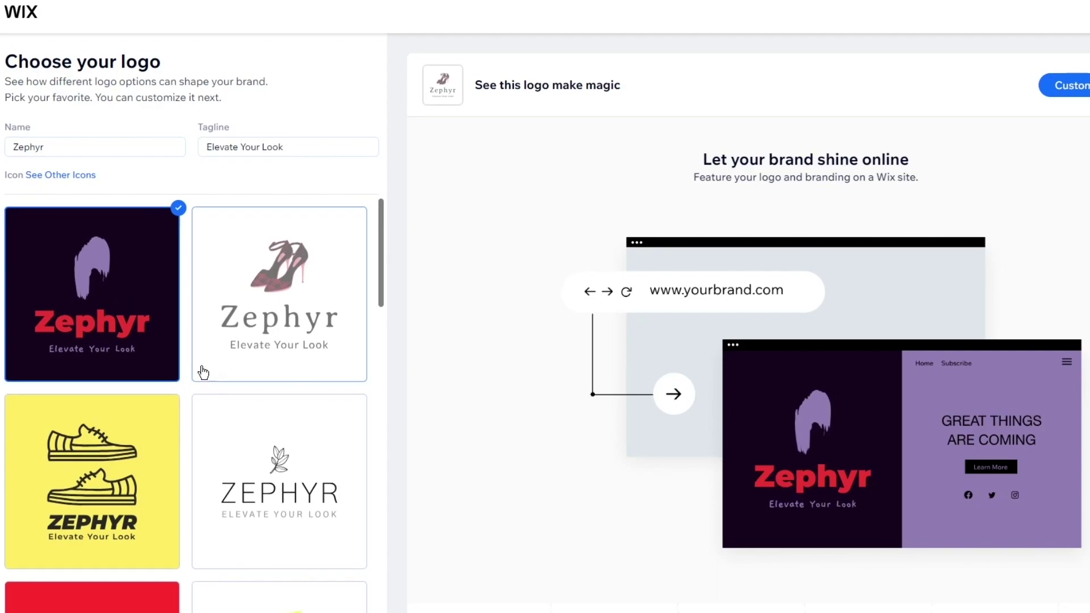
scroll(202, 365, down, 5)
click(120, 409)
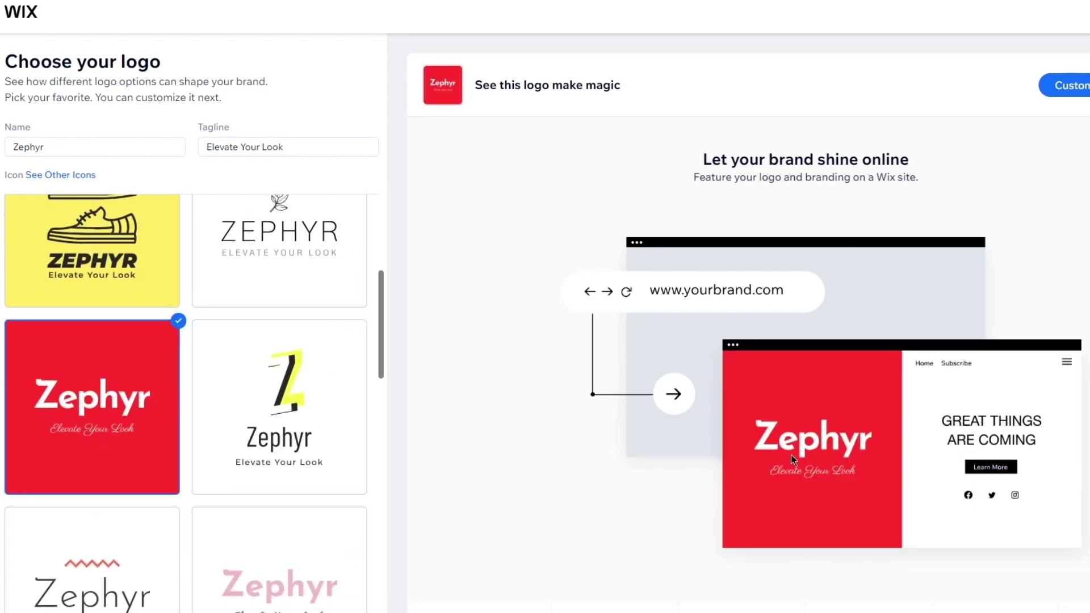
Preview the minimalist leaf ZEPHYR design, then settle on the yellow Z design
scroll(352, 401, up, 4)
click(318, 405)
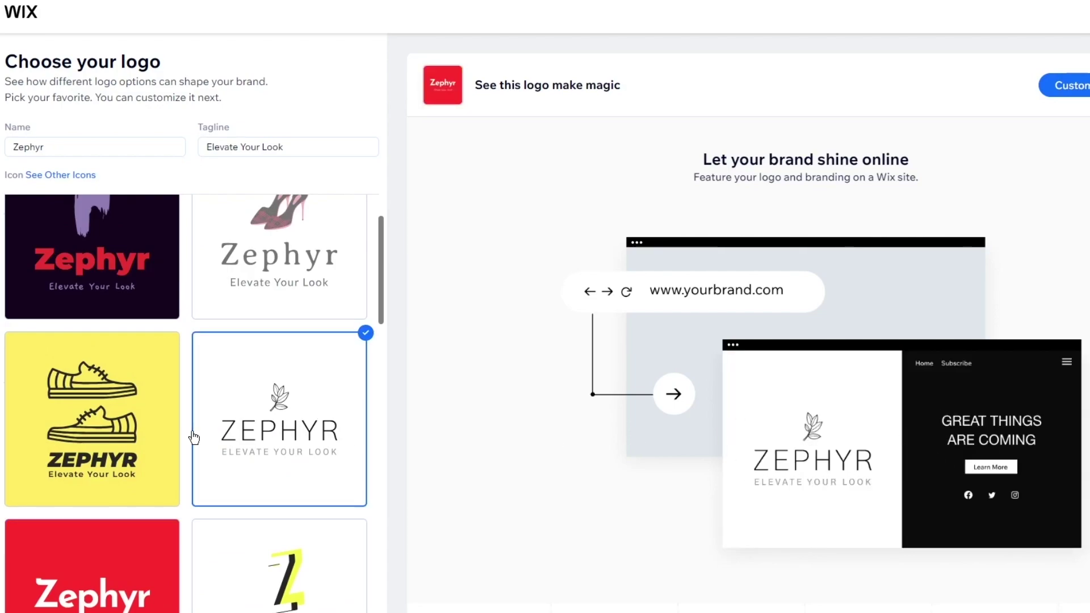
scroll(194, 437, down, 5)
click(244, 398)
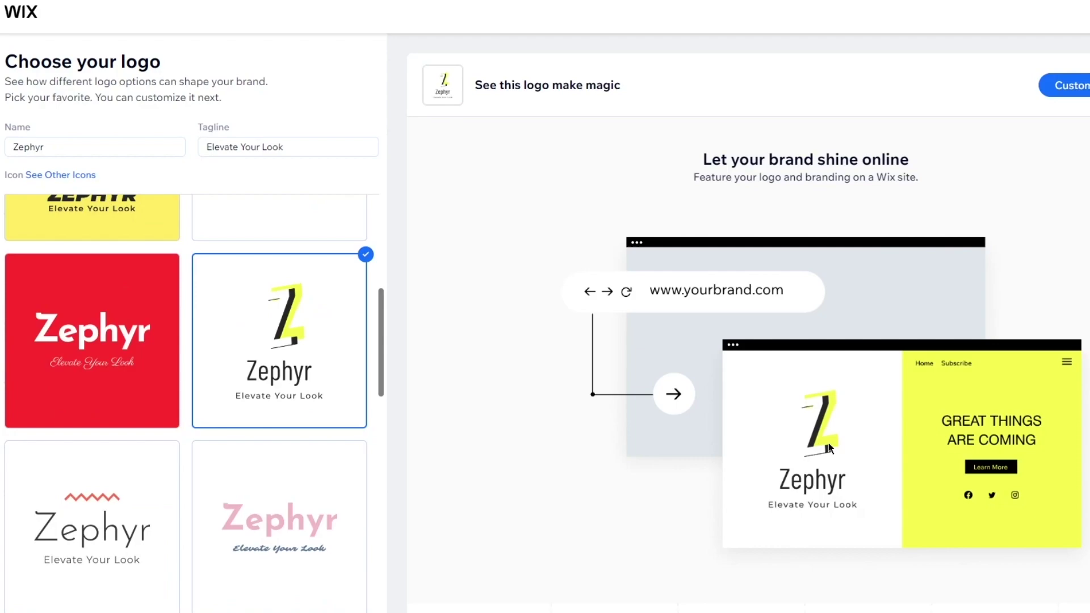
scroll(185, 474, down, 8)
scroll(187, 474, up, 6)
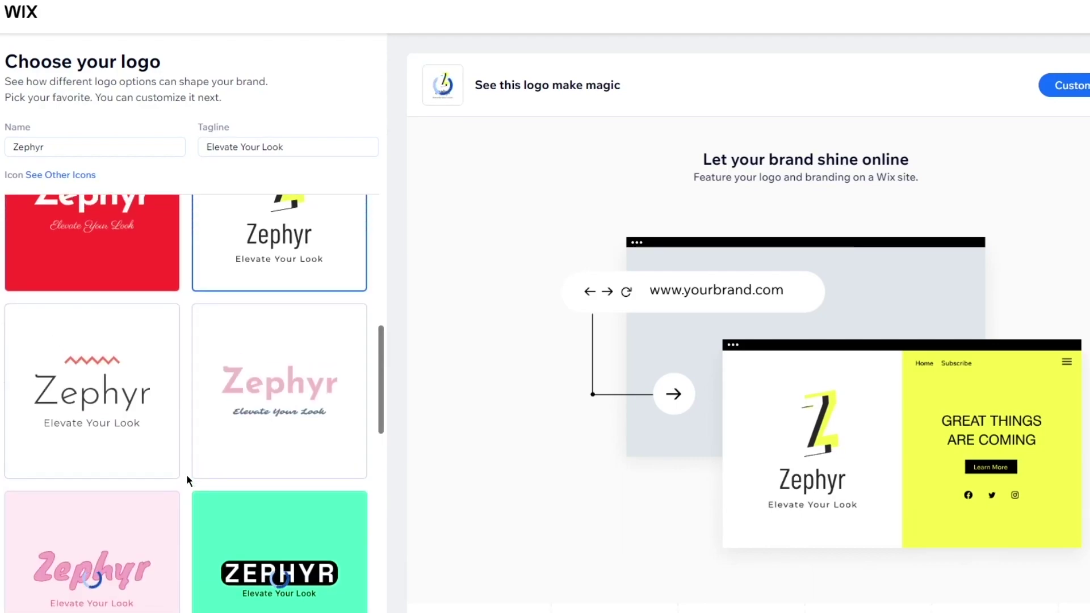
scroll(186, 475, down, 8)
scroll(264, 483, up, 5)
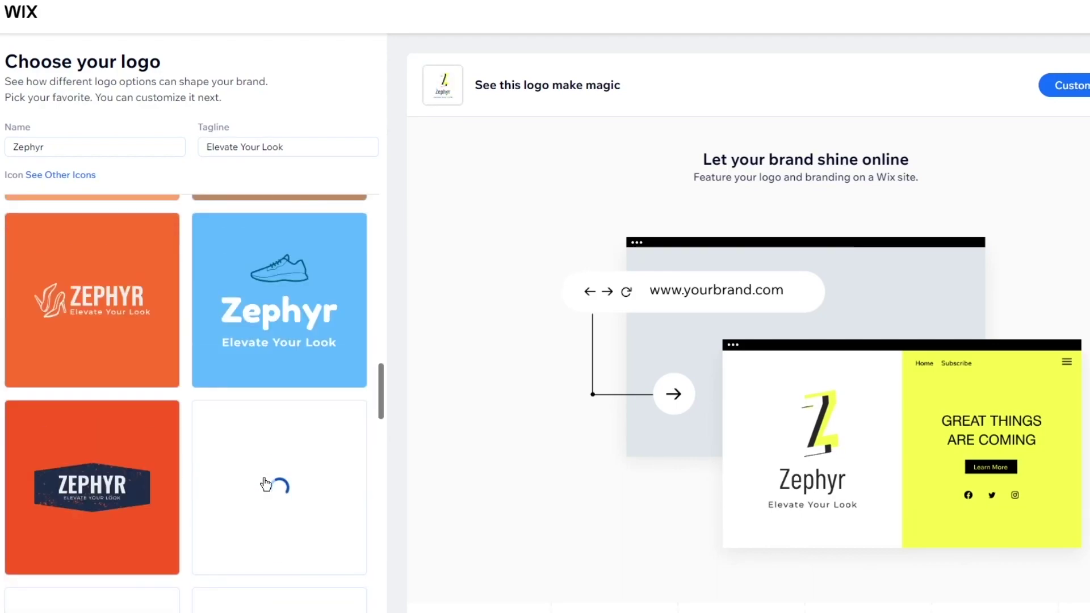
scroll(265, 482, up, 14)
scroll(265, 483, down, 3)
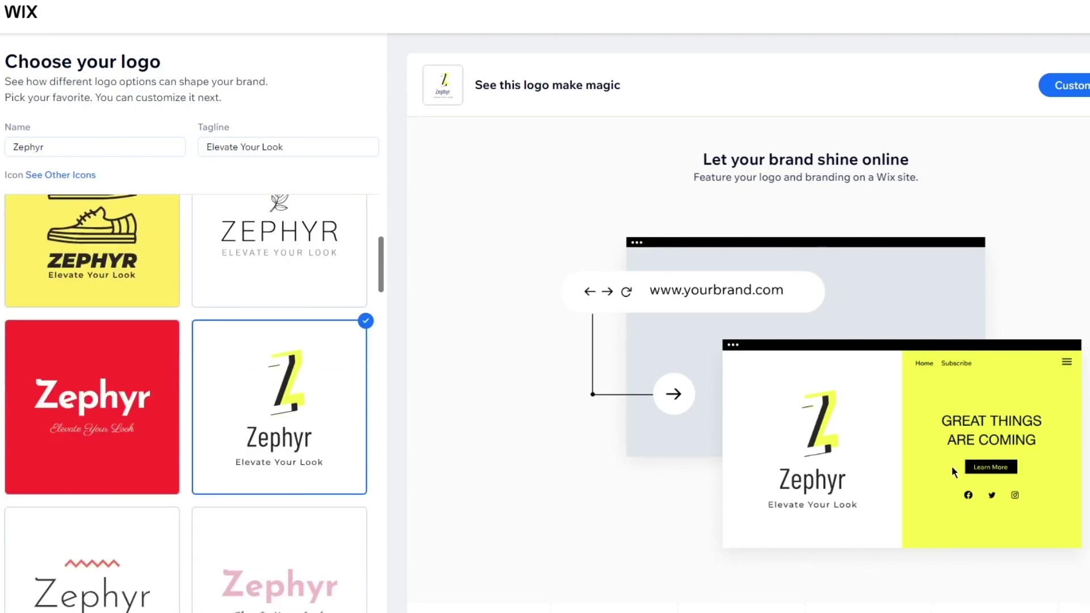
Compare the leaf and dark purple Zephyr designs, then open the dark purple one for customizing
scroll(119, 466, down, 9)
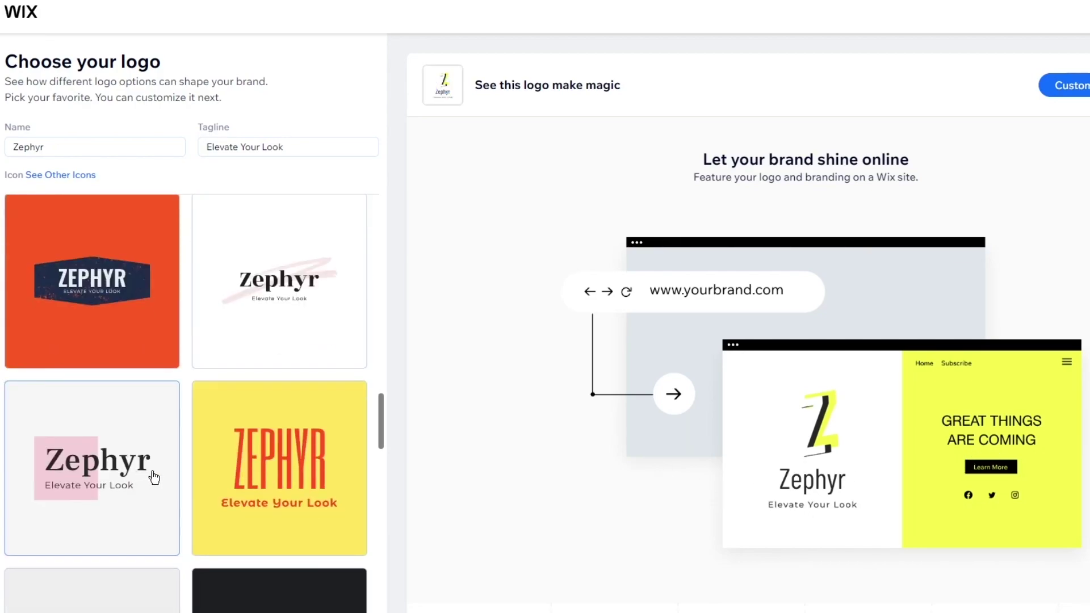
scroll(154, 474, down, 10)
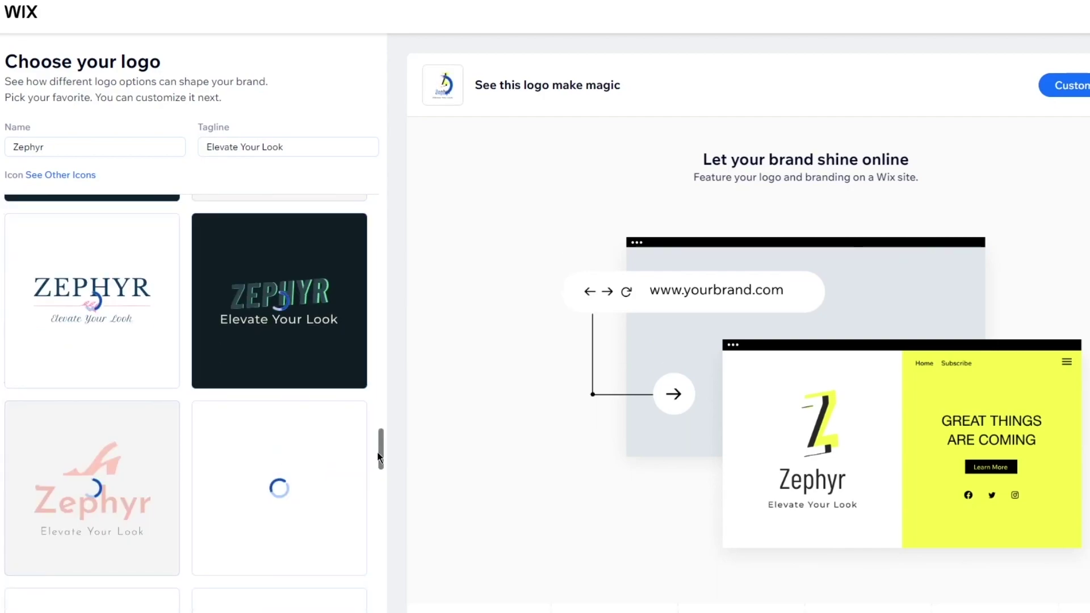
scroll(334, 455, up, 15)
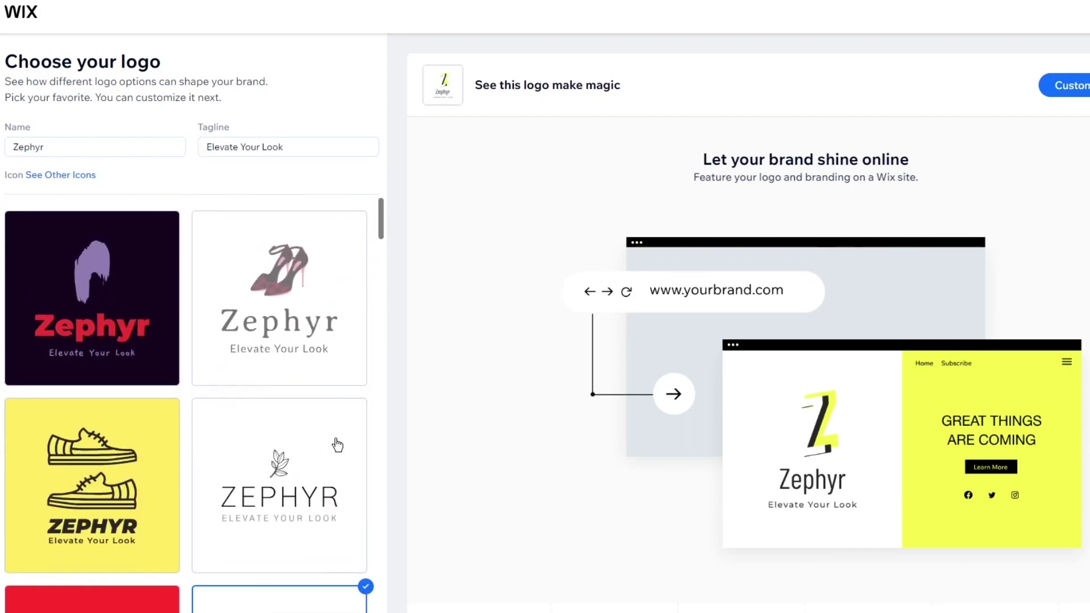
scroll(158, 360, down, 3)
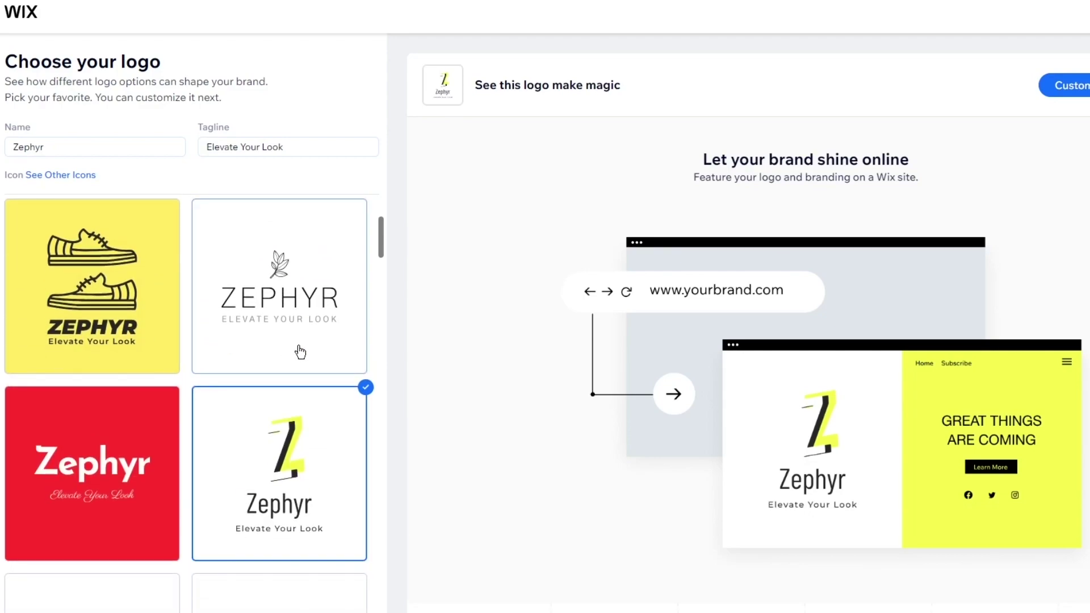
click(300, 353)
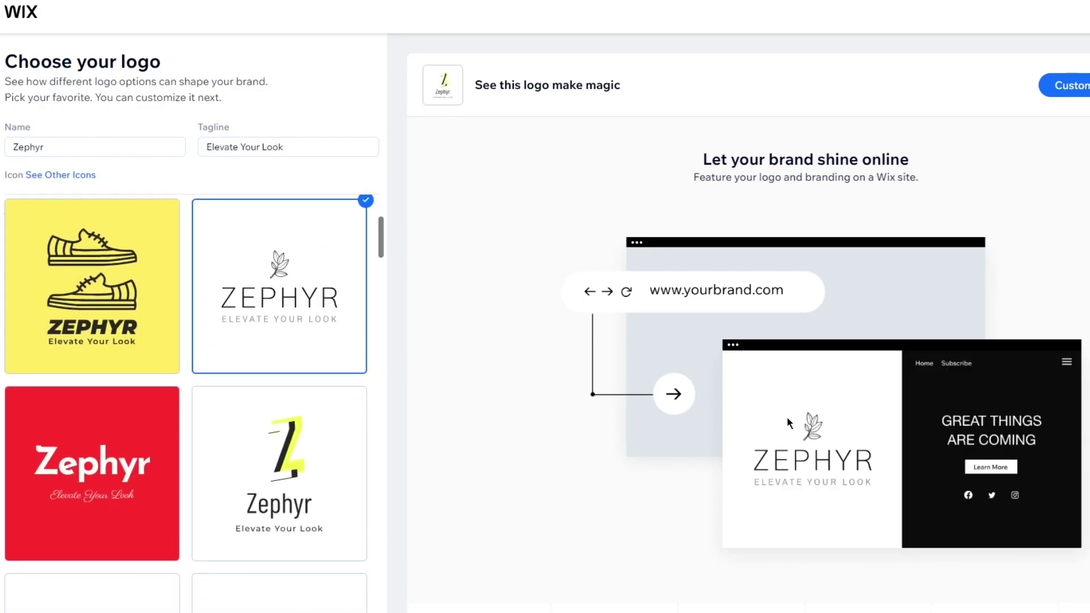
scroll(204, 263, up, 3)
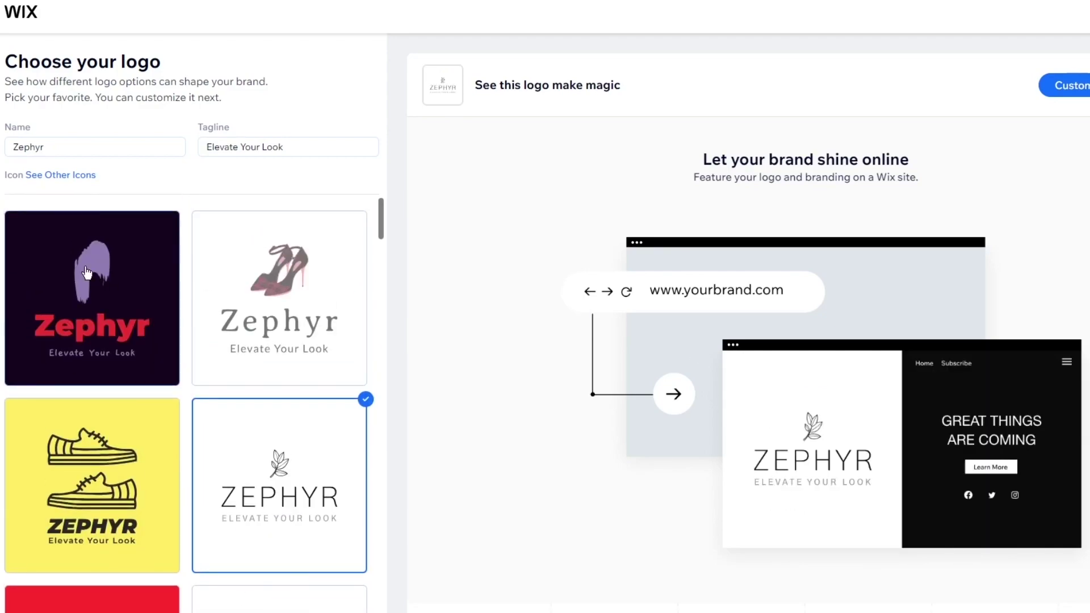
click(87, 273)
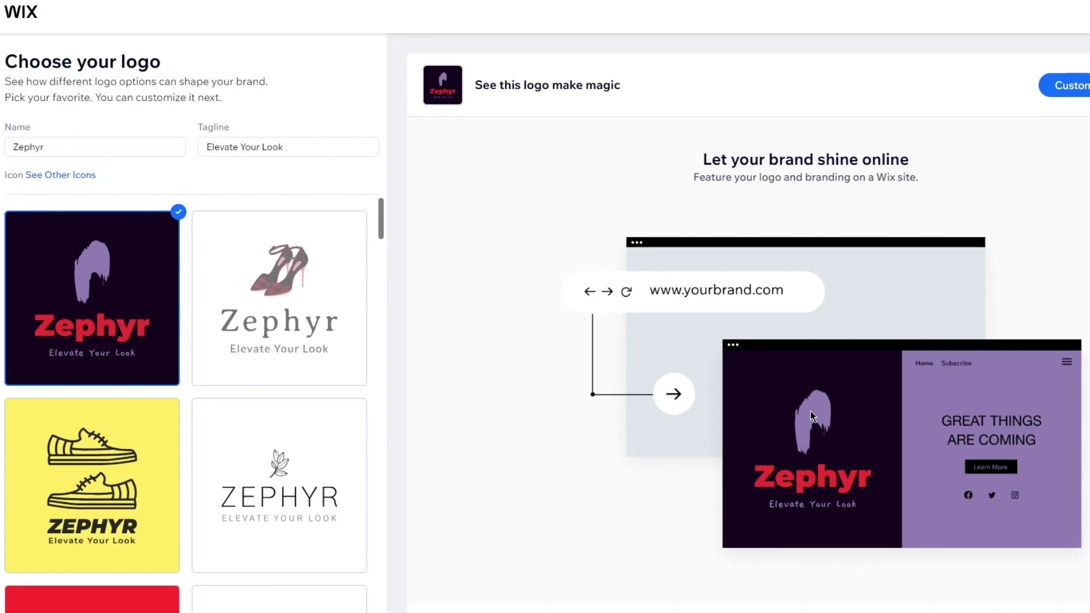
click(213, 454)
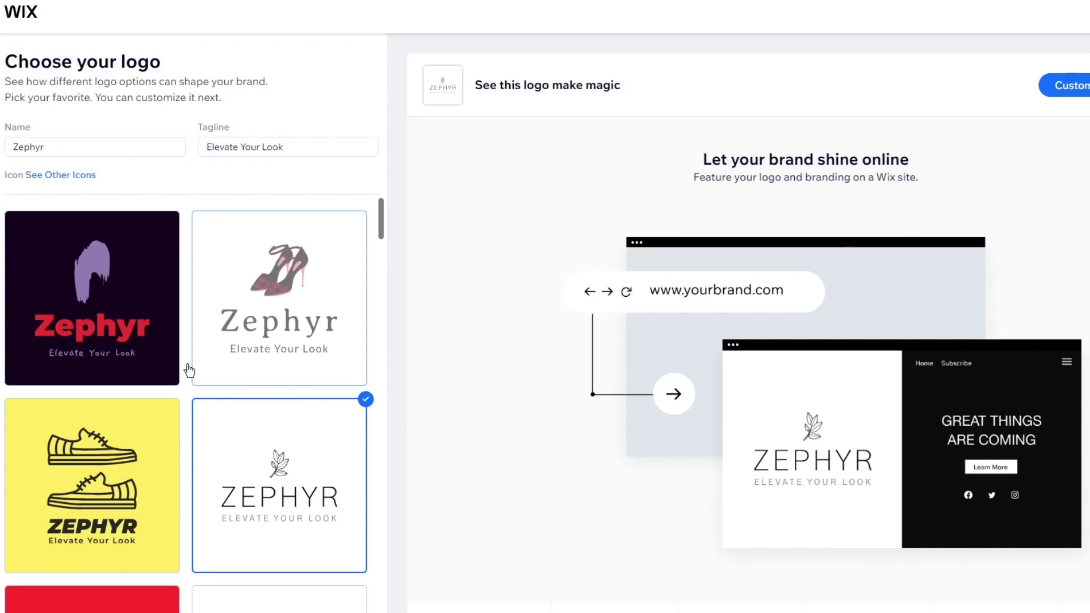
click(158, 356)
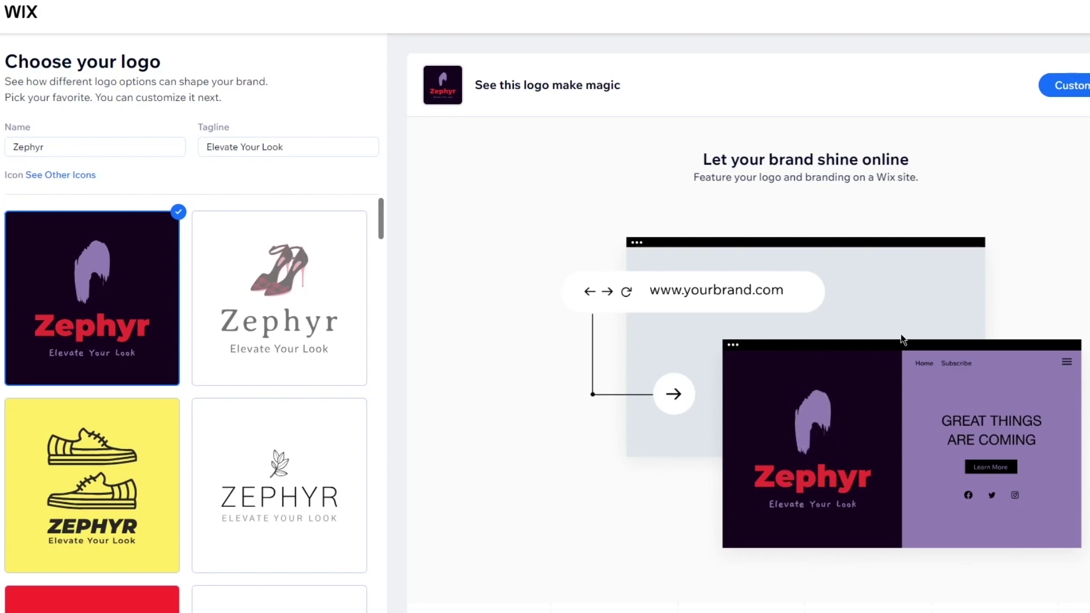
click(1088, 91)
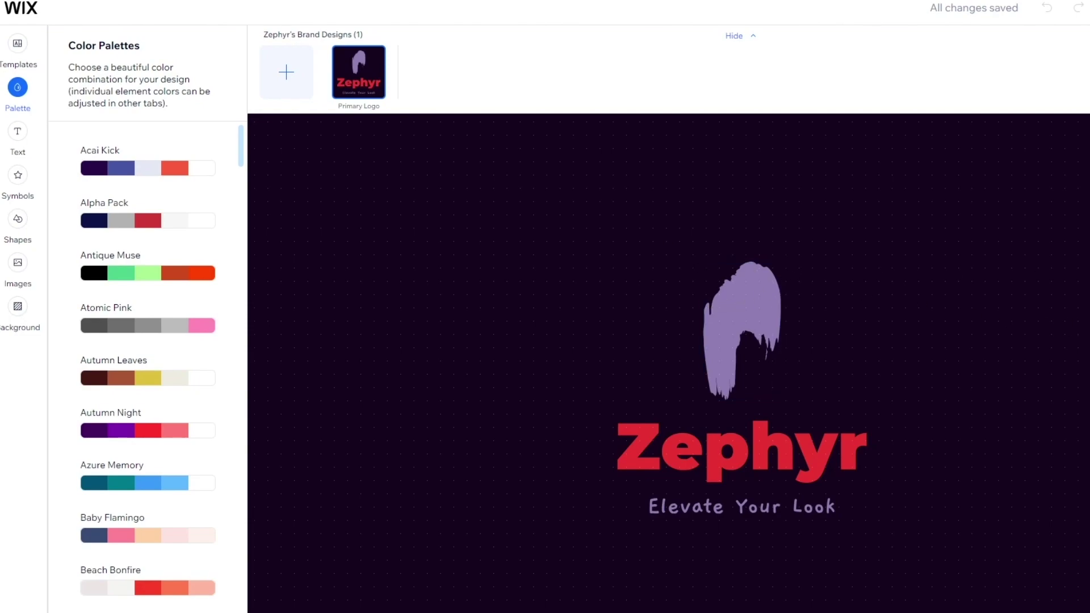
Try the ZEPHYR leaf template, then return to the dark purple Zephyr template
click(18, 57)
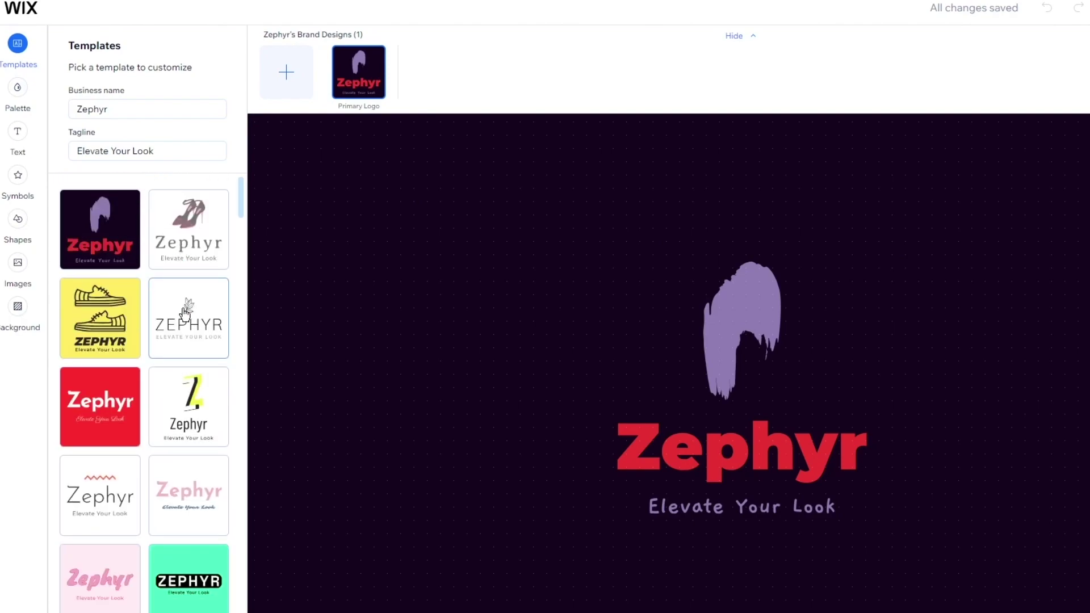
click(185, 313)
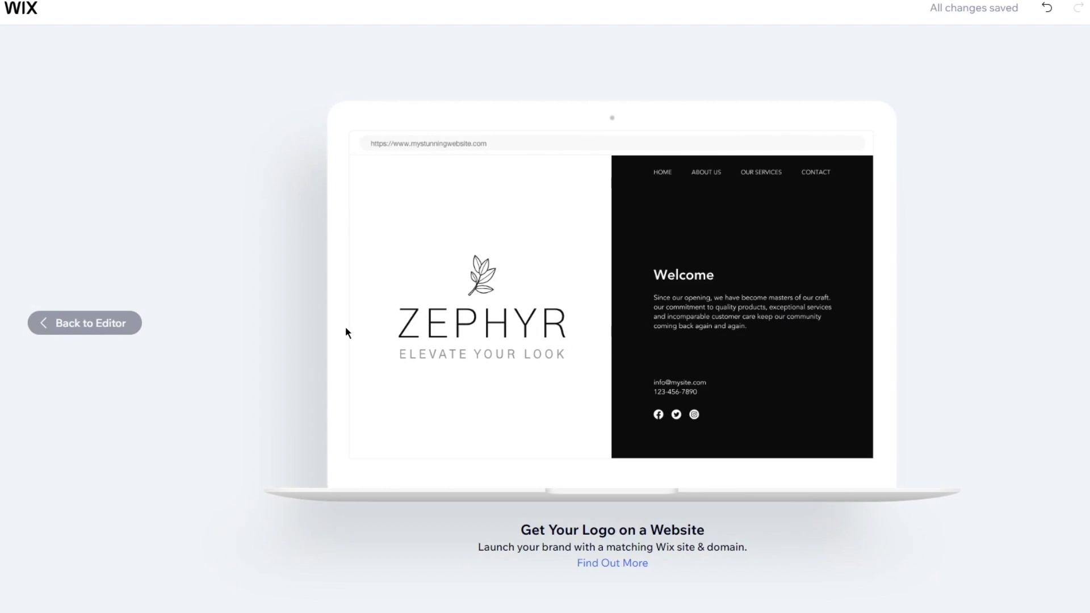
click(105, 321)
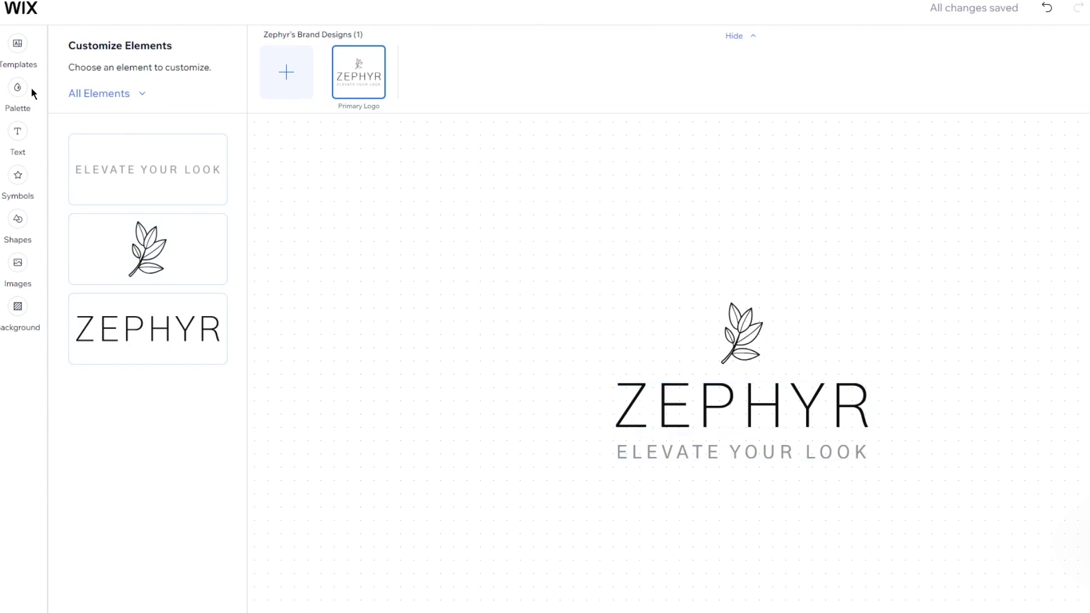
click(24, 45)
click(128, 215)
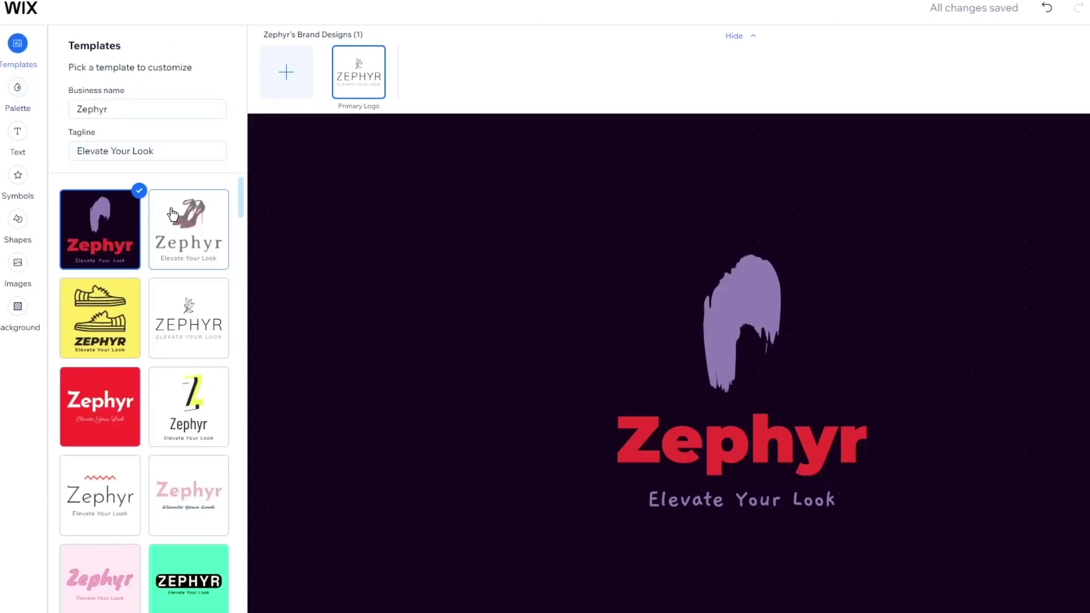
Try the Acai Kick, Alpha Pack, Antique Muse, Atomic Pink and Autumn colour palettes
click(26, 91)
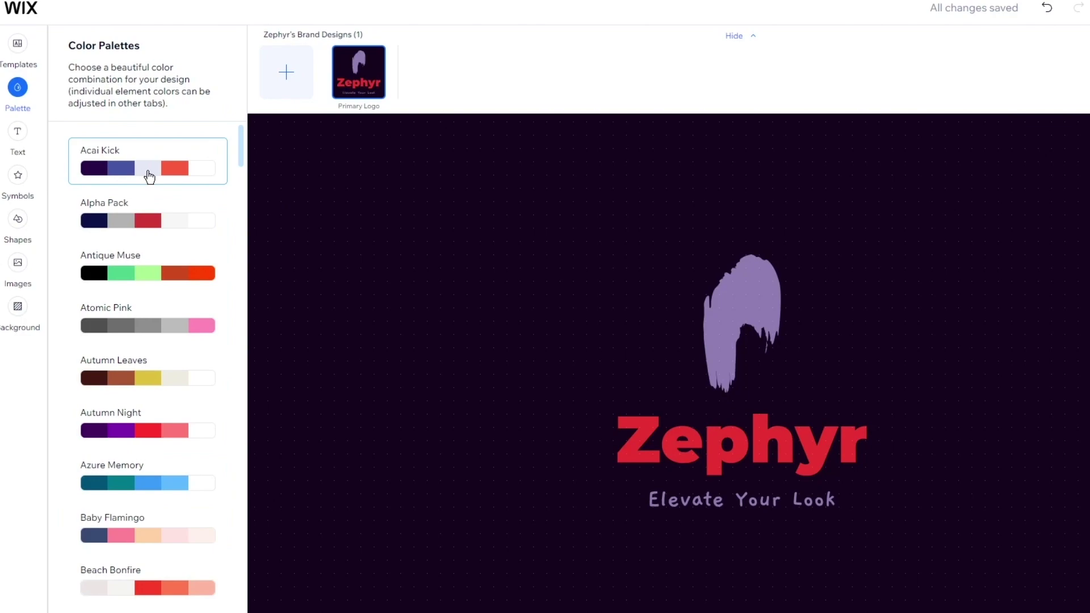
click(134, 180)
click(136, 222)
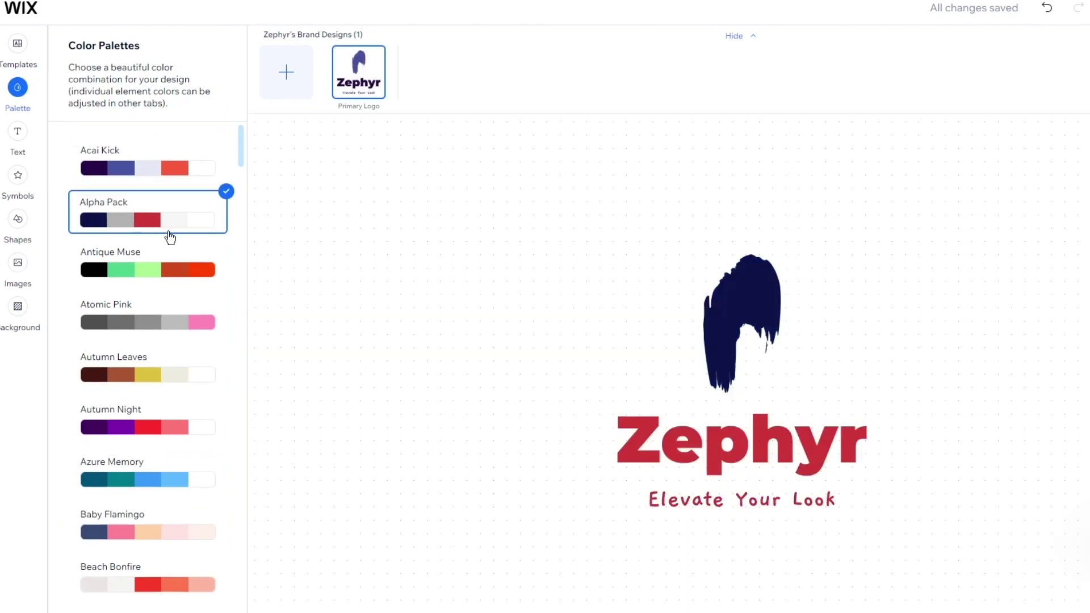
click(180, 276)
click(182, 317)
click(170, 379)
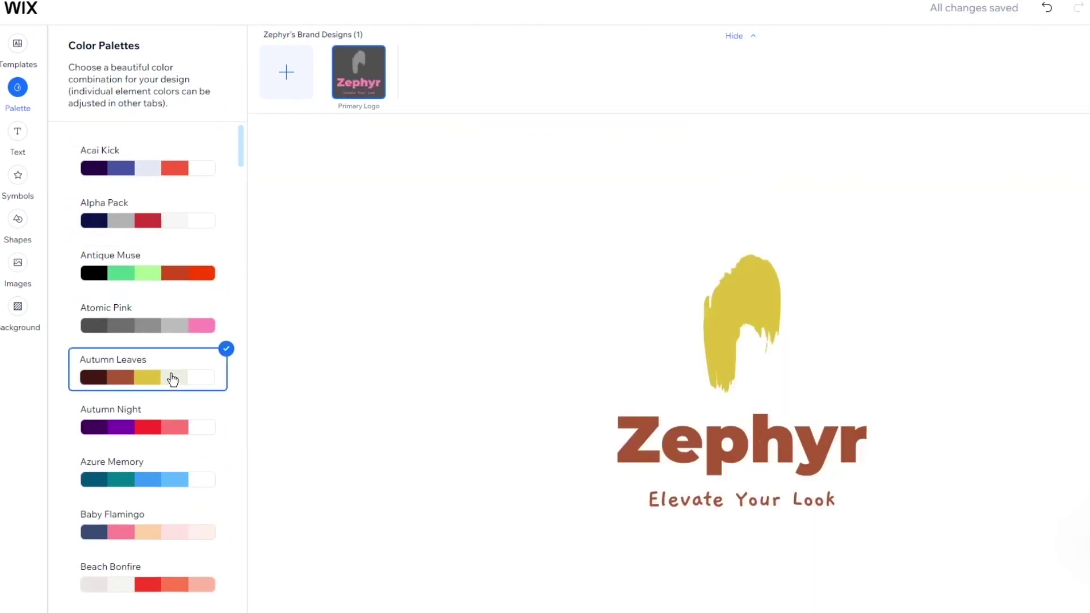
click(169, 426)
click(131, 164)
Try the Ghost Pepper, Jungle Fever, Midas Touch and On the Playa palettes
scroll(152, 328, down, 15)
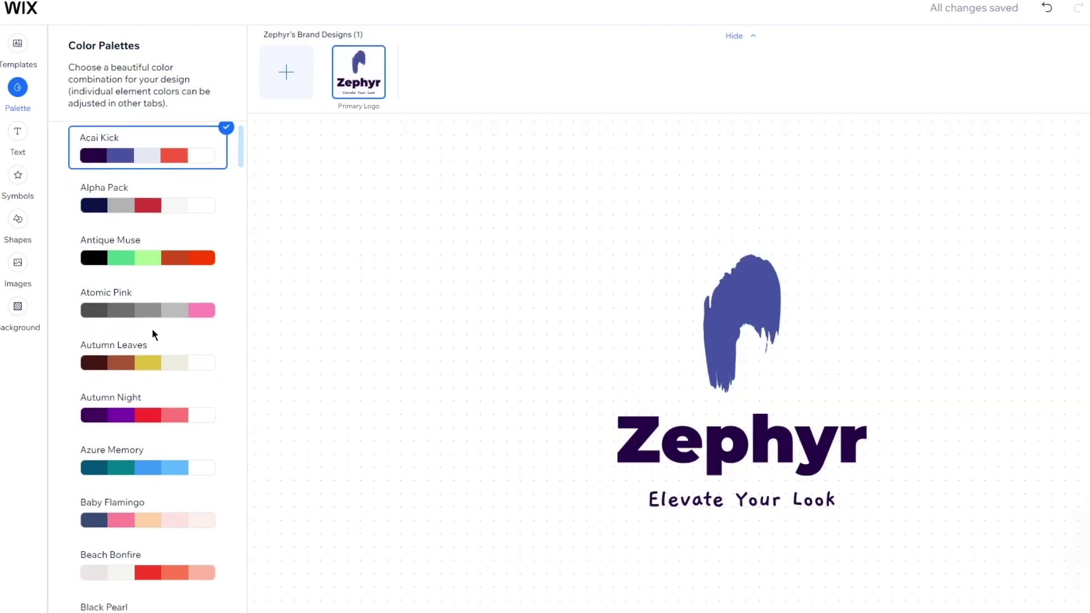
scroll(154, 355, down, 10)
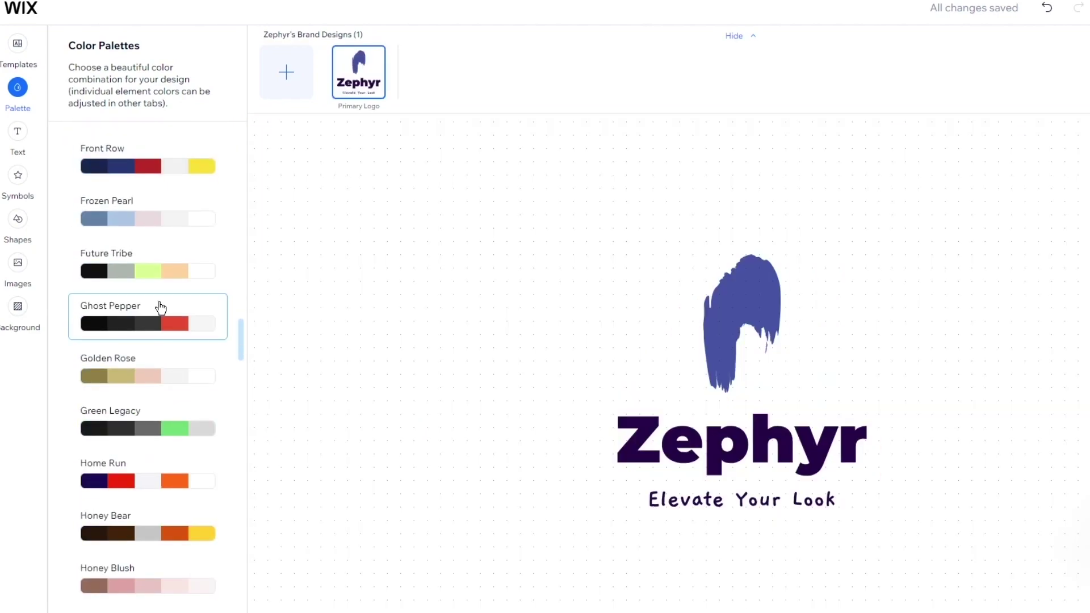
click(157, 309)
scroll(164, 341, down, 5)
click(140, 332)
scroll(143, 341, down, 5)
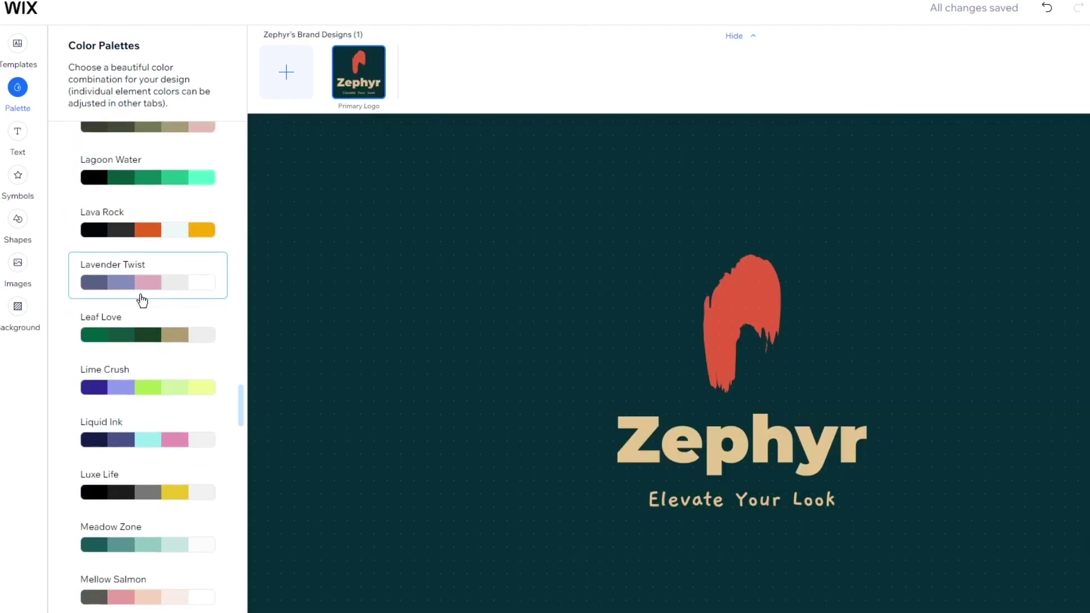
scroll(142, 299, down, 5)
click(145, 313)
scroll(144, 318, down, 5)
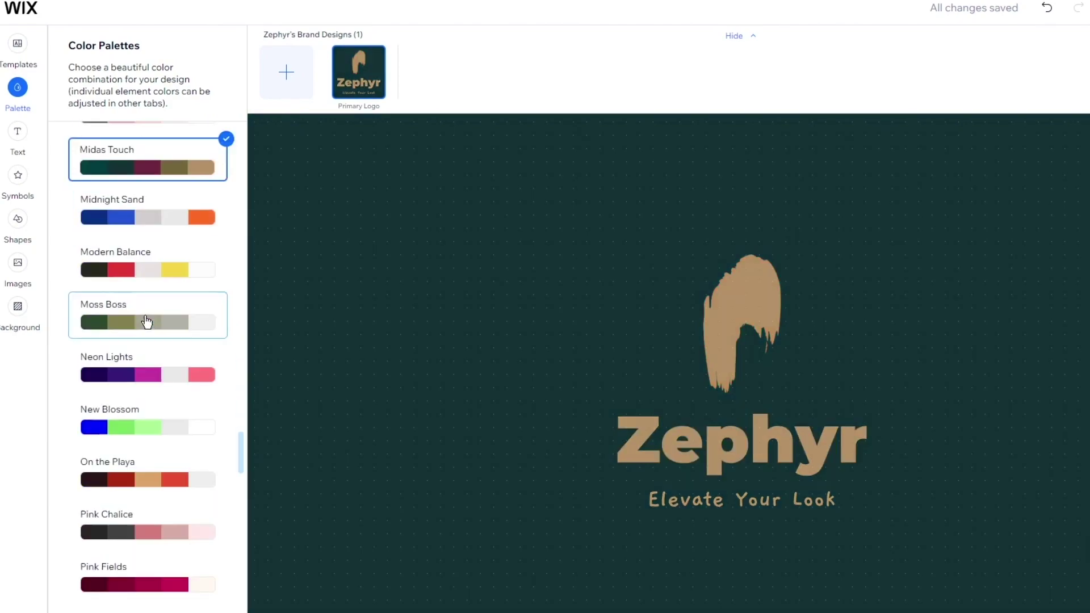
click(146, 361)
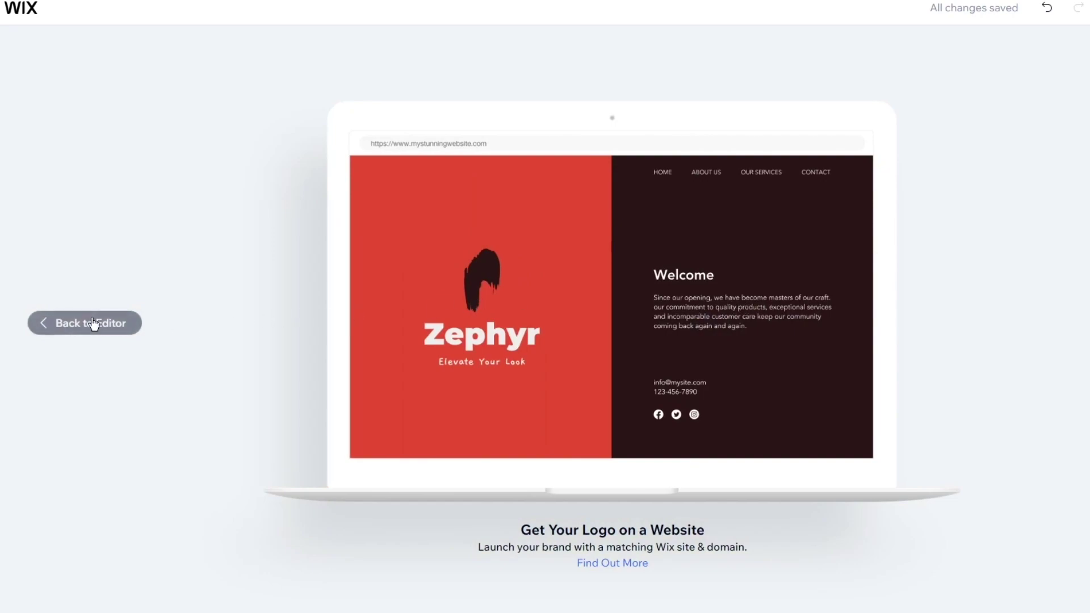
Try the Violet Vision, Unicorn Party, Urban Legend, Surf's Up, Super Ruby and Smashing Pumpkin palettes
click(94, 320)
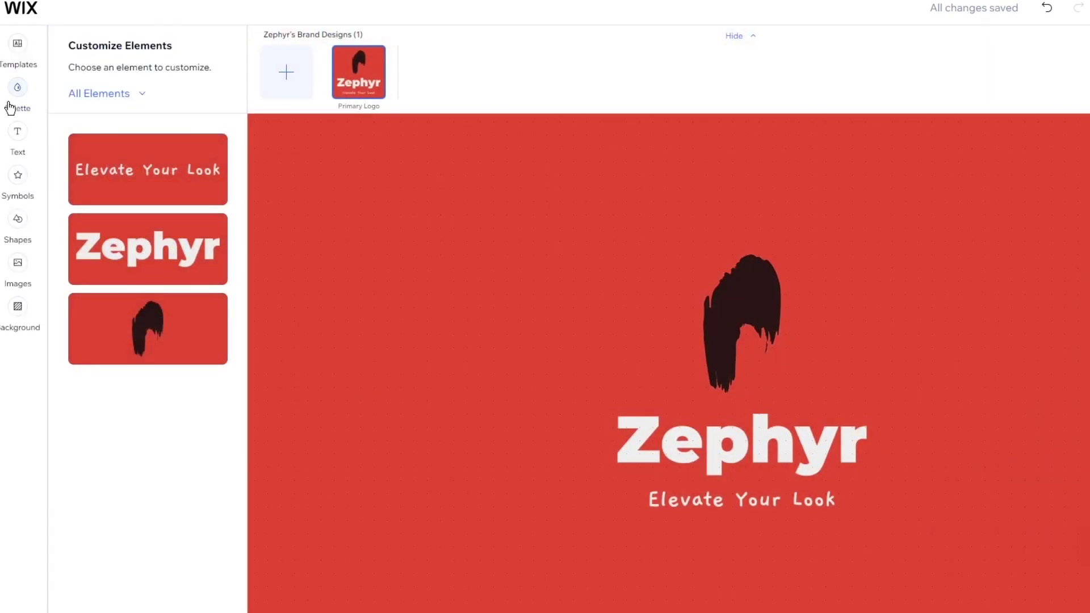
click(19, 88)
scroll(165, 163, down, 8)
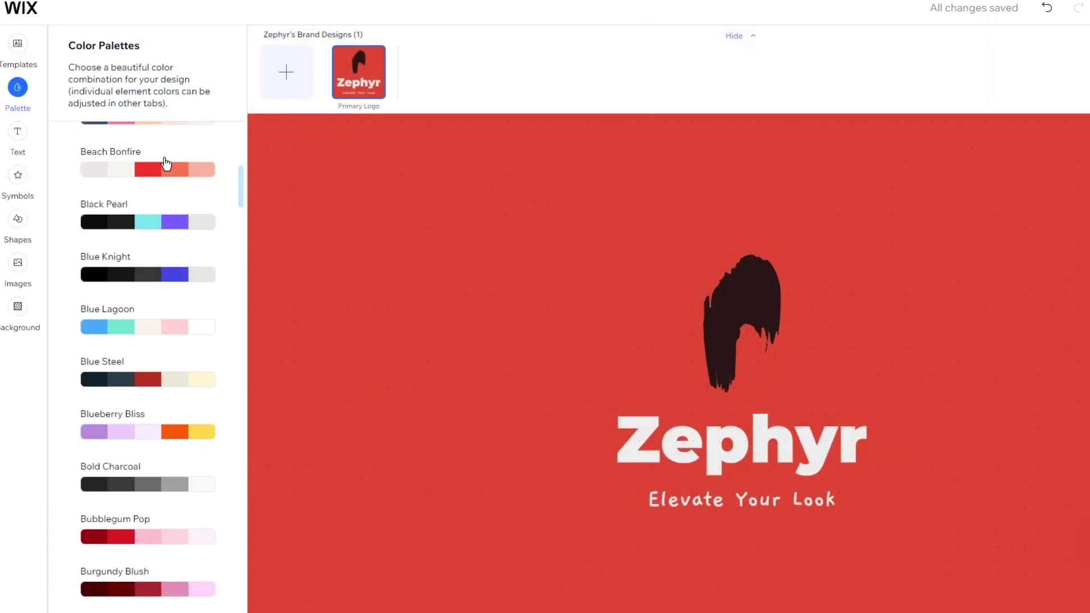
drag(239, 187, 240, 602)
click(164, 562)
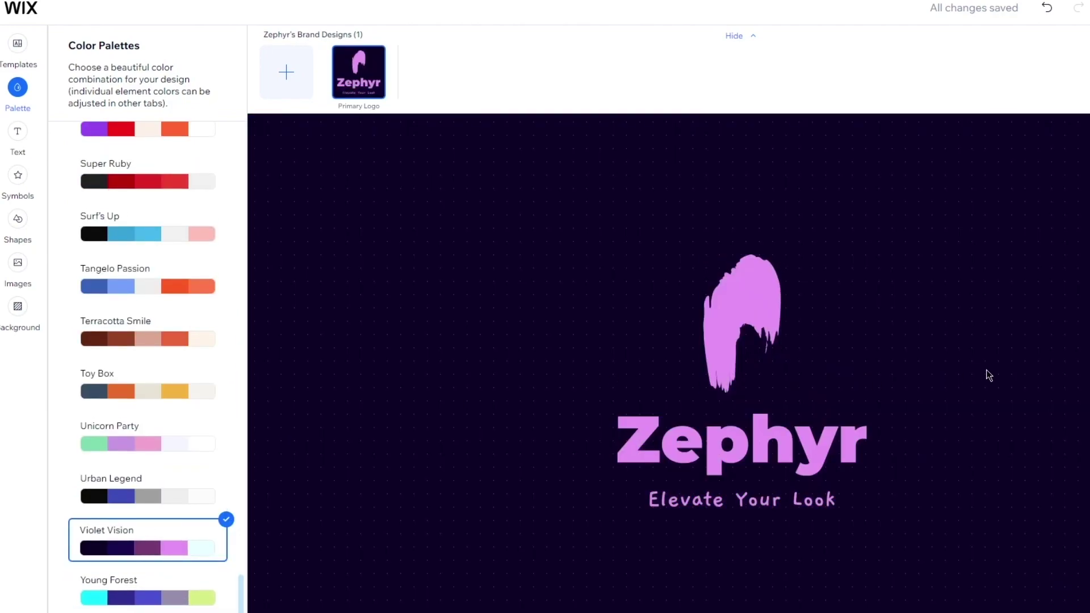
click(171, 449)
click(165, 493)
click(170, 243)
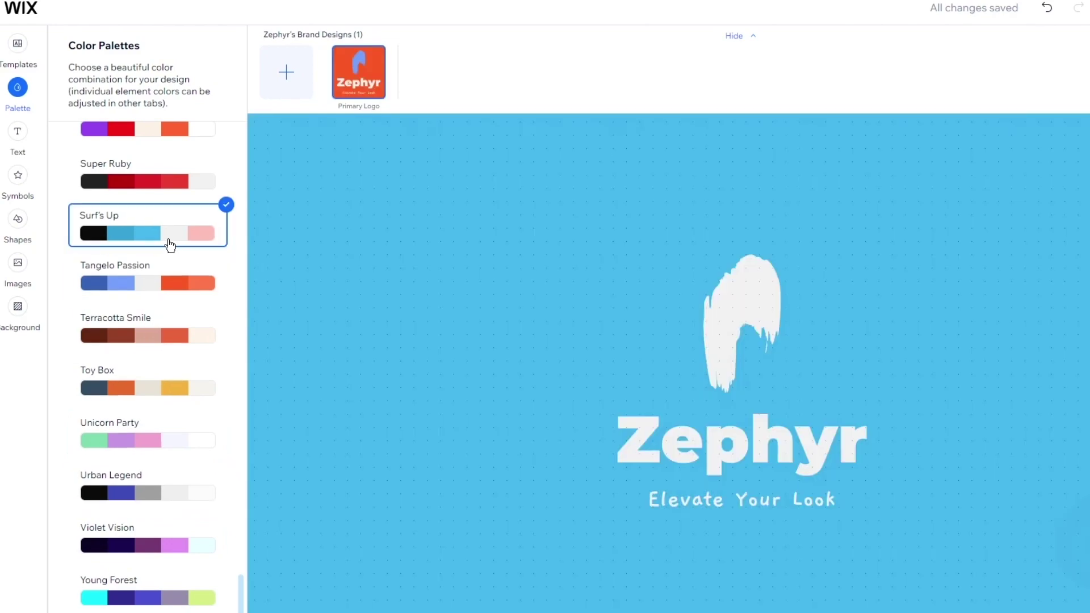
click(121, 142)
click(135, 177)
scroll(137, 188, up, 6)
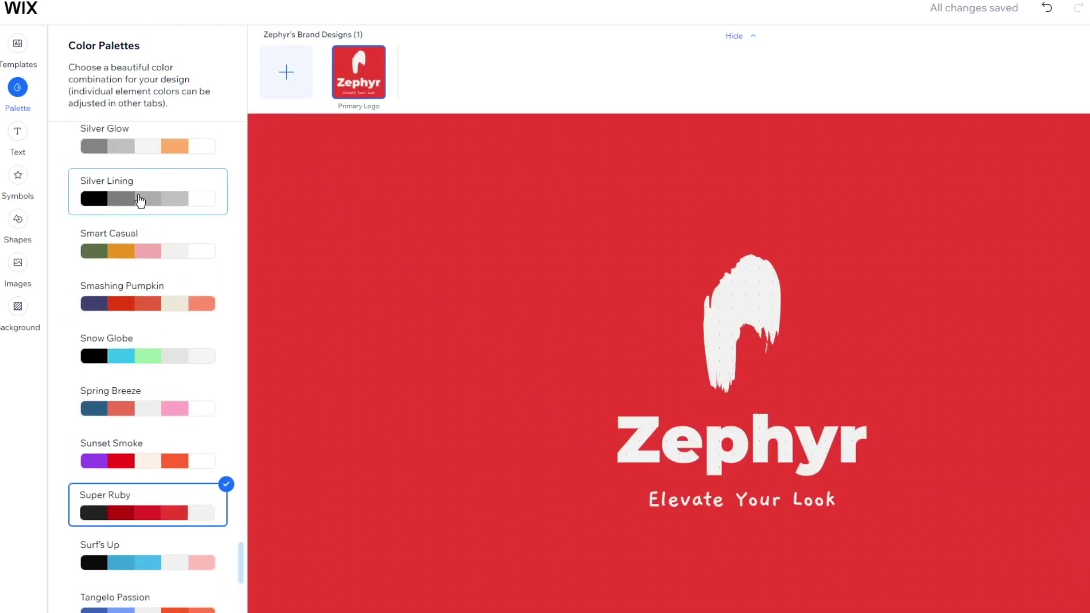
click(138, 298)
Try Silver Lining, Sapphire Flair, Purple and Pink palettes, then restore the dark purple Zephyr template
click(147, 198)
scroll(150, 216, up, 1)
scroll(152, 261, up, 3)
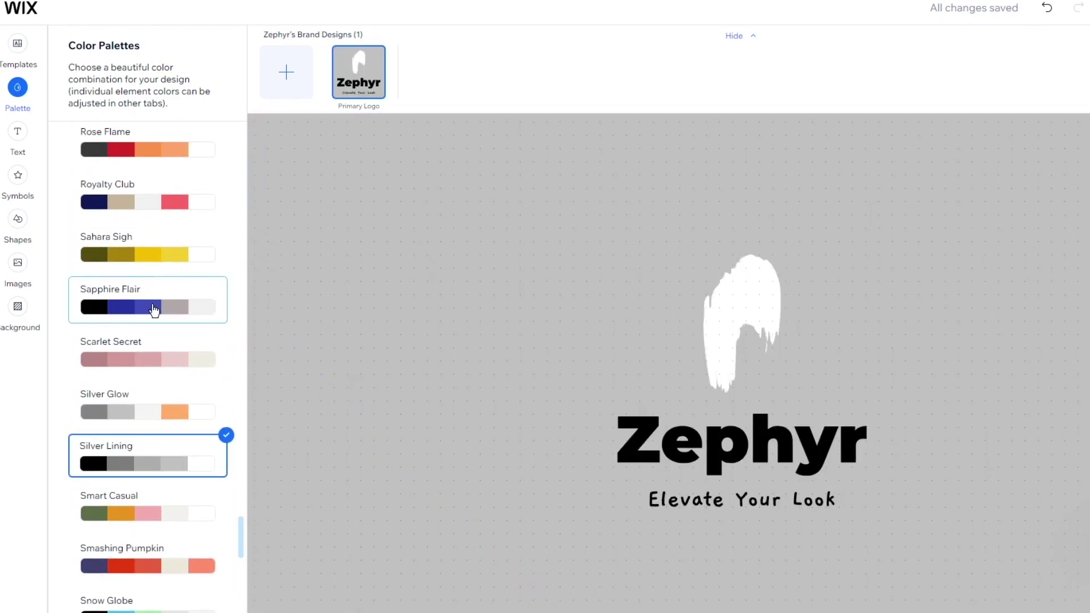
click(153, 301)
scroll(150, 323, up, 6)
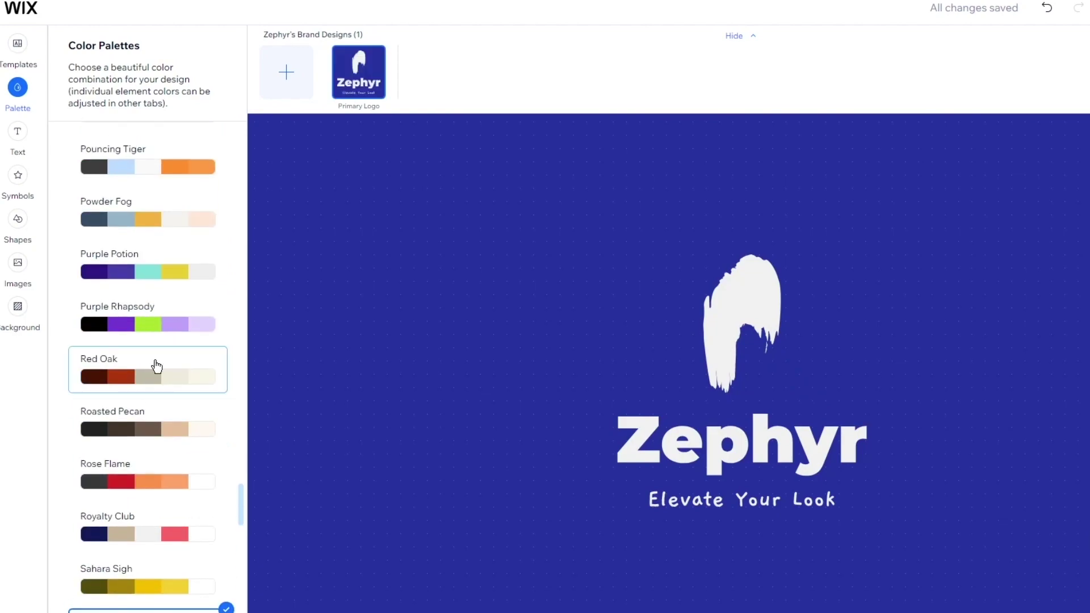
click(134, 326)
click(140, 275)
scroll(139, 284, up, 4)
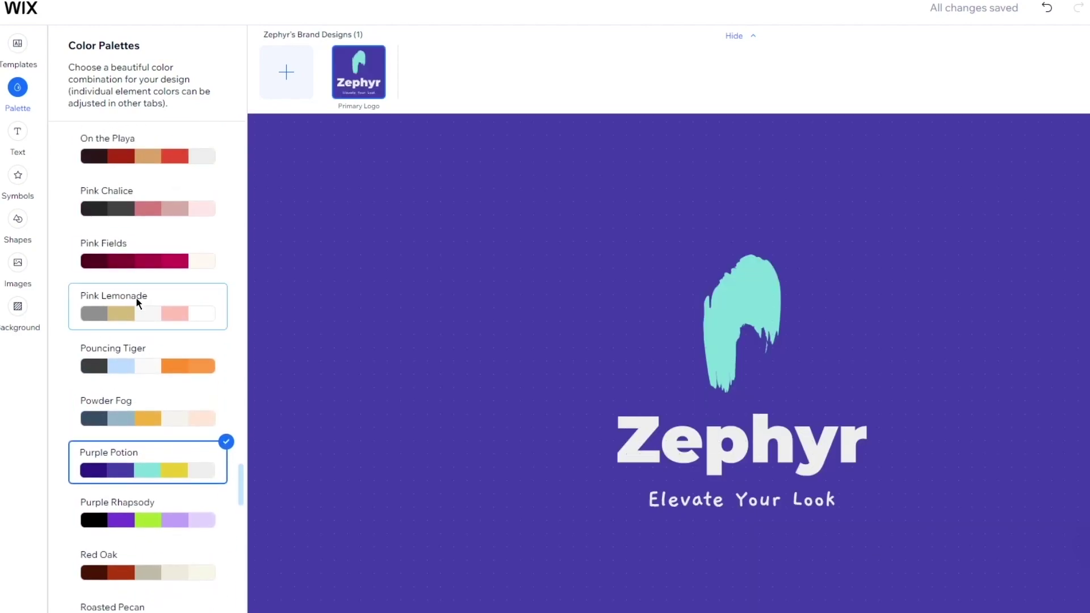
click(134, 304)
click(121, 268)
scroll(128, 278, up, 6)
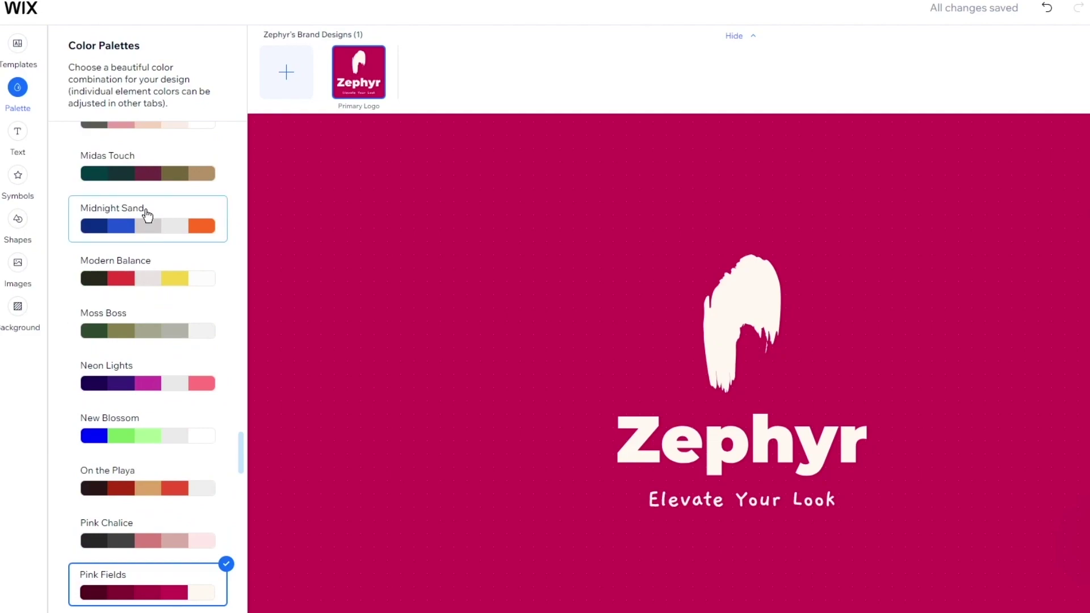
click(134, 179)
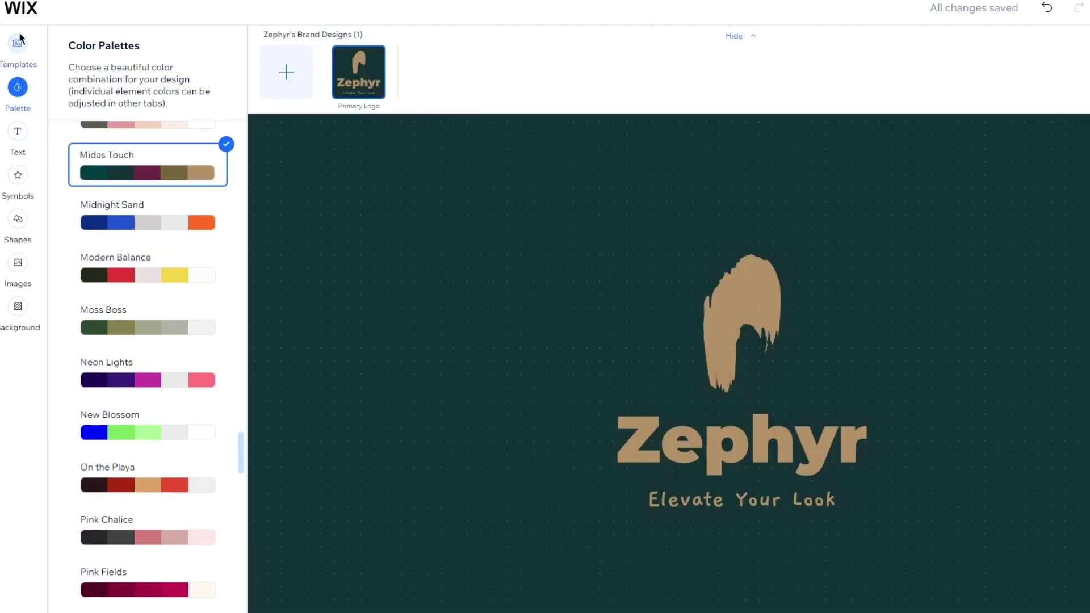
click(19, 46)
click(118, 213)
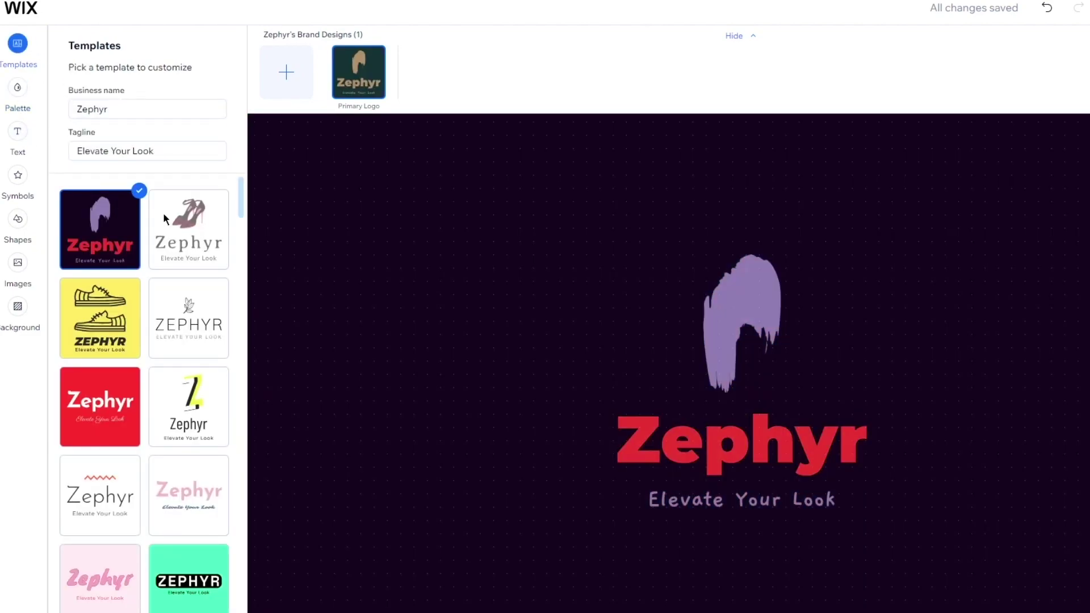
Inspect the Zephyr name, lavender brush mark and Elevate Your Look tagline, then reopen text options
click(18, 132)
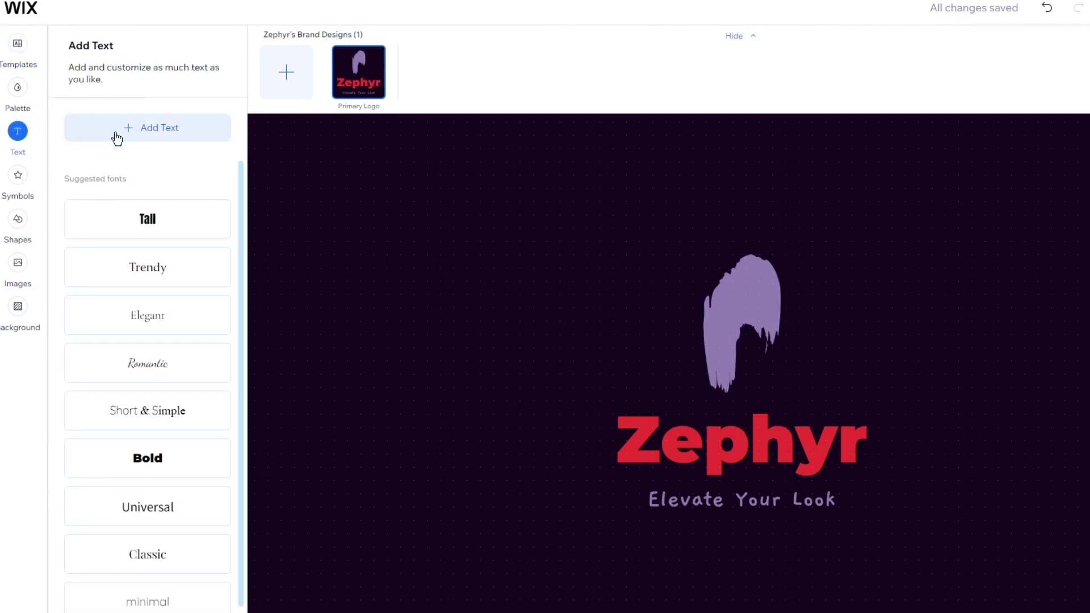
click(723, 465)
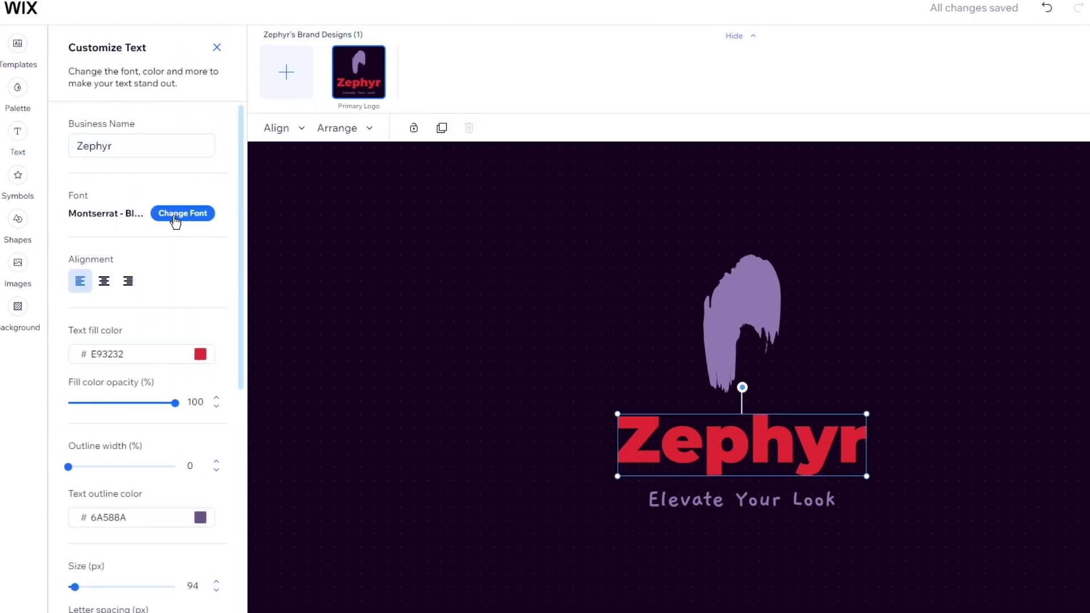
click(627, 121)
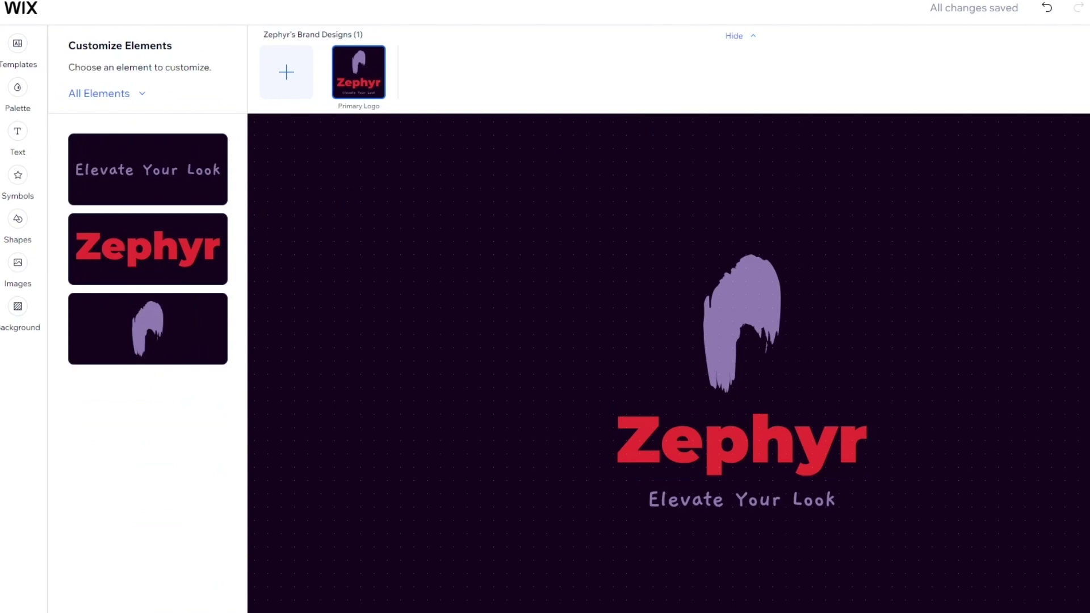
click(743, 330)
click(659, 448)
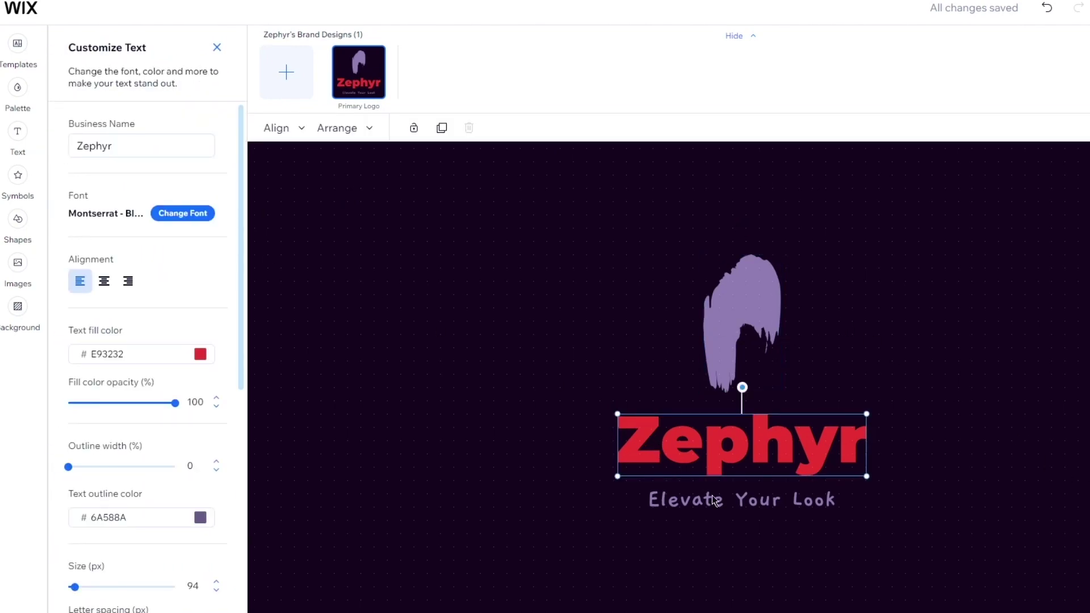
click(722, 503)
click(553, 367)
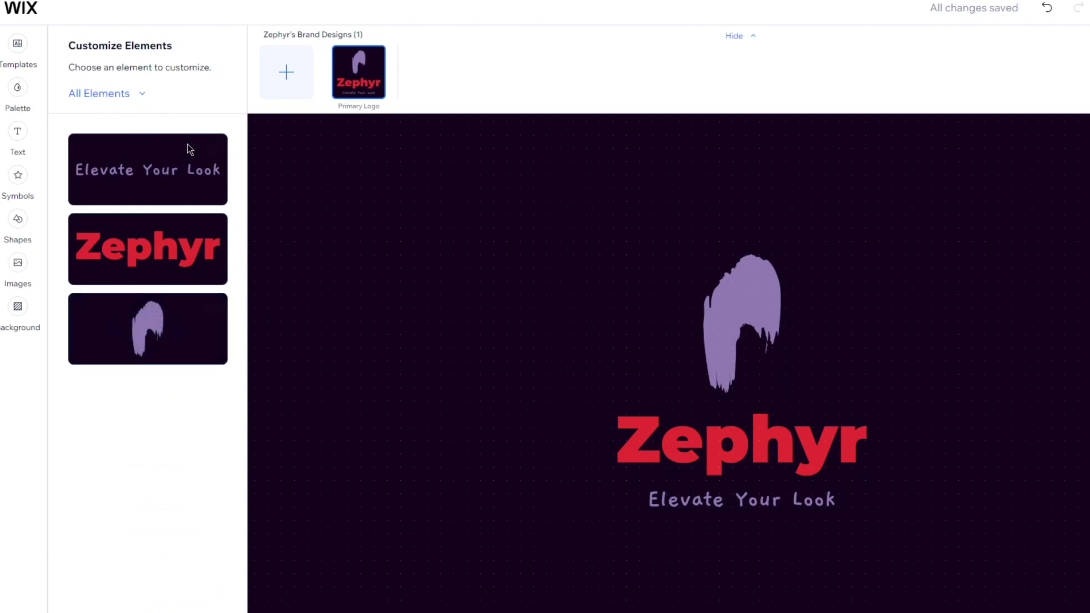
click(18, 126)
scroll(146, 235, down, 1)
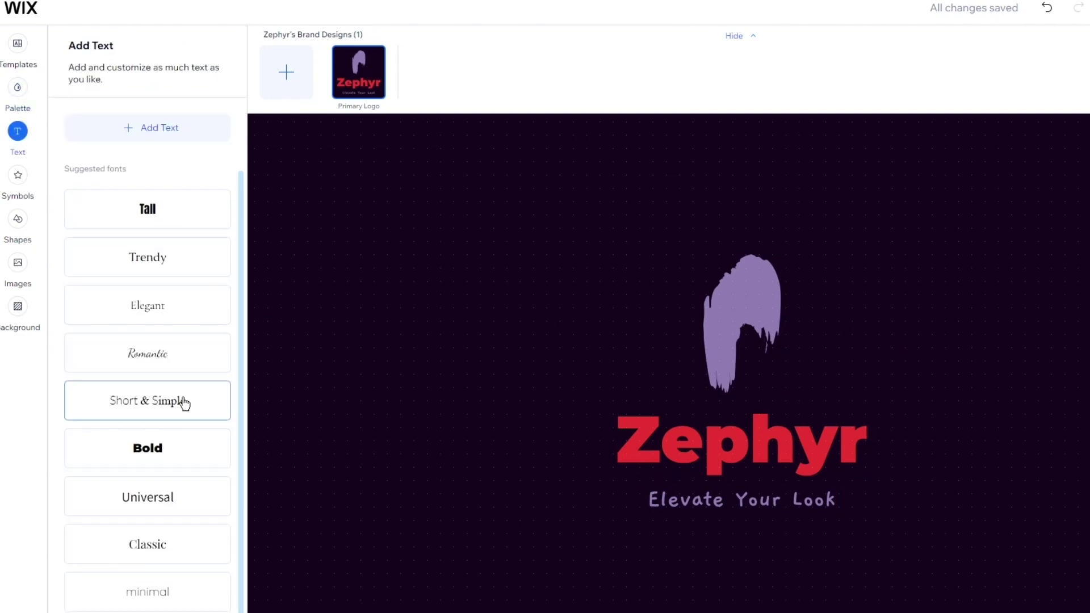
Add the lavender sneaker icon and drag it below the Elevate Your Look tagline
click(25, 171)
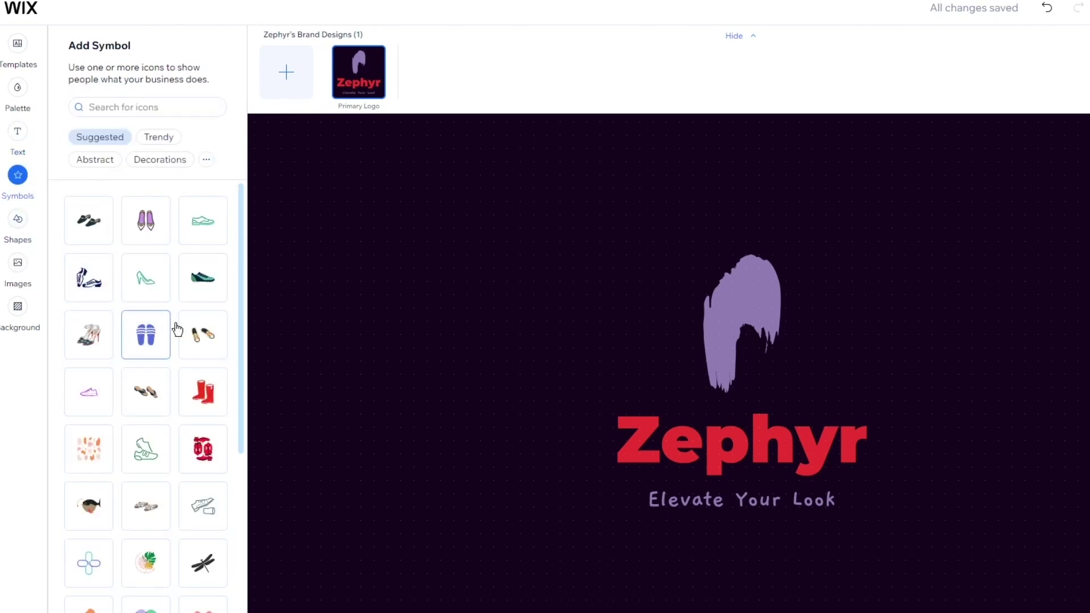
scroll(170, 341, down, 5)
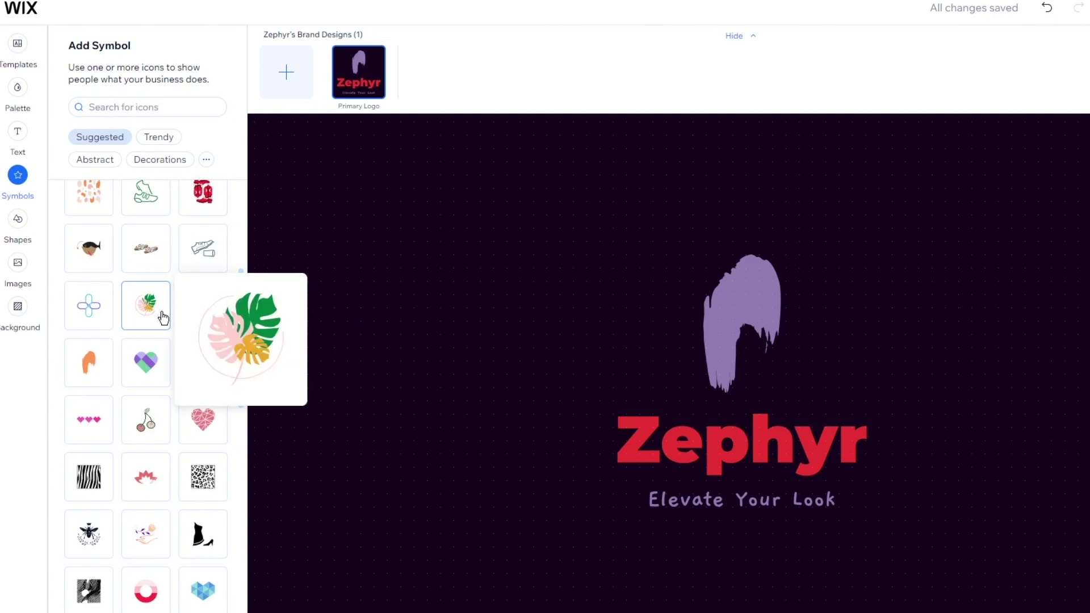
scroll(160, 316, up, 5)
mouse_move(203, 291)
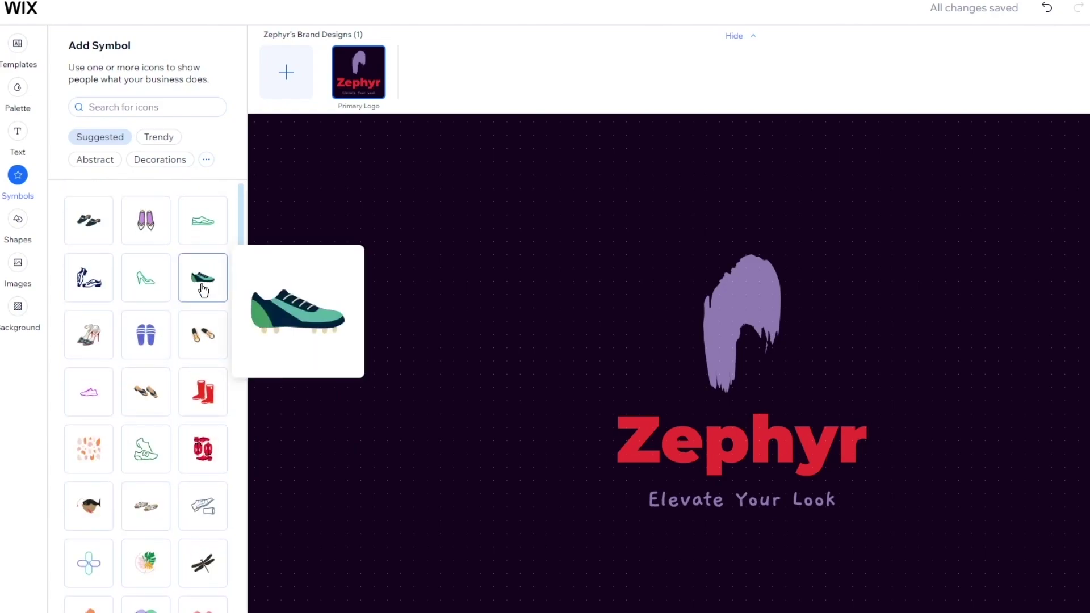
click(271, 298)
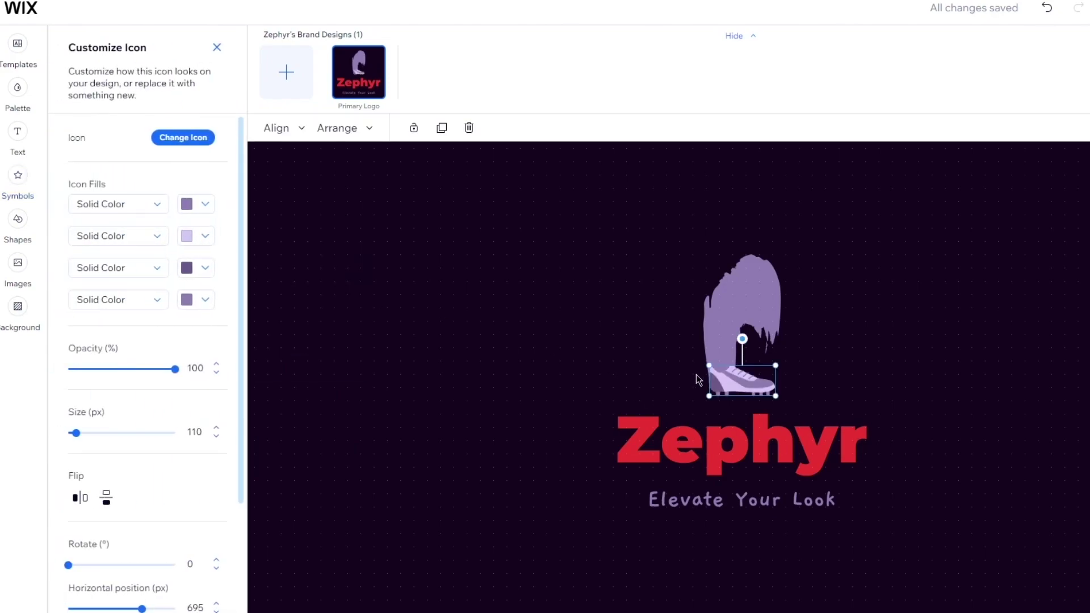
click(806, 360)
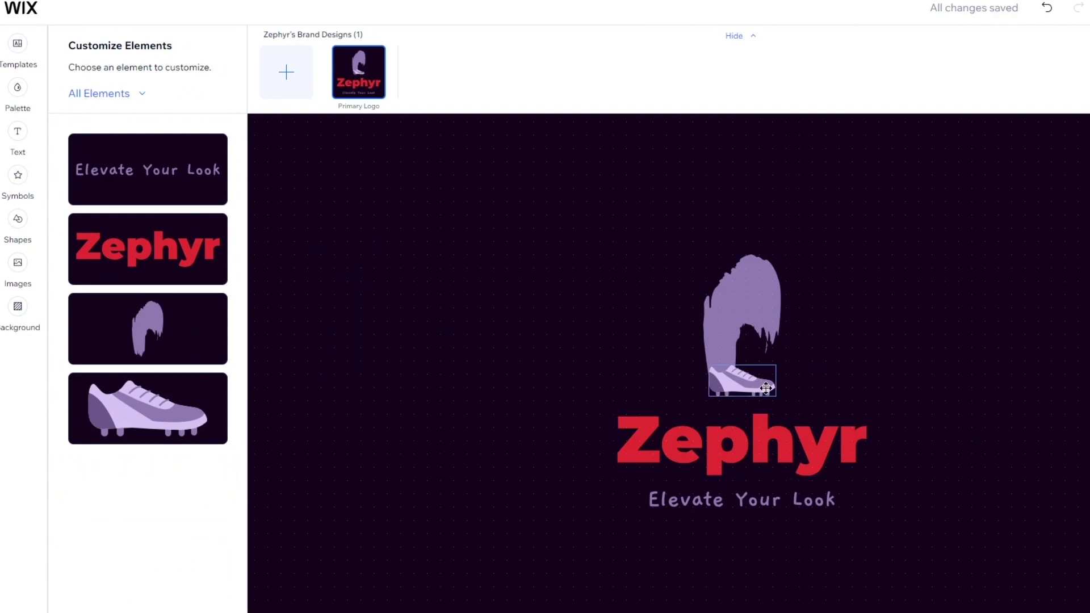
drag(738, 382, 733, 565)
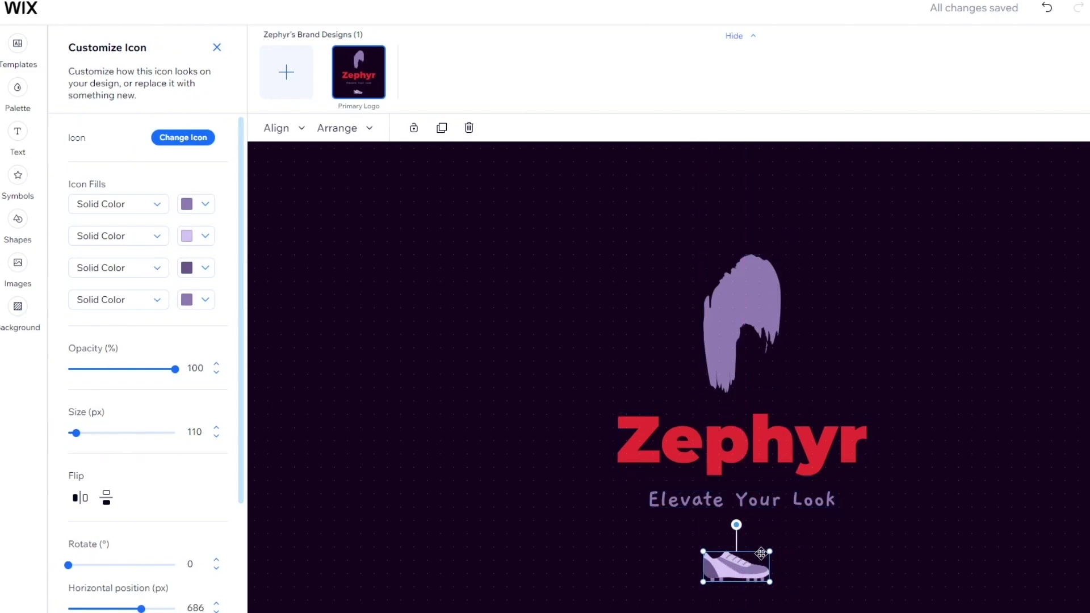
click(826, 551)
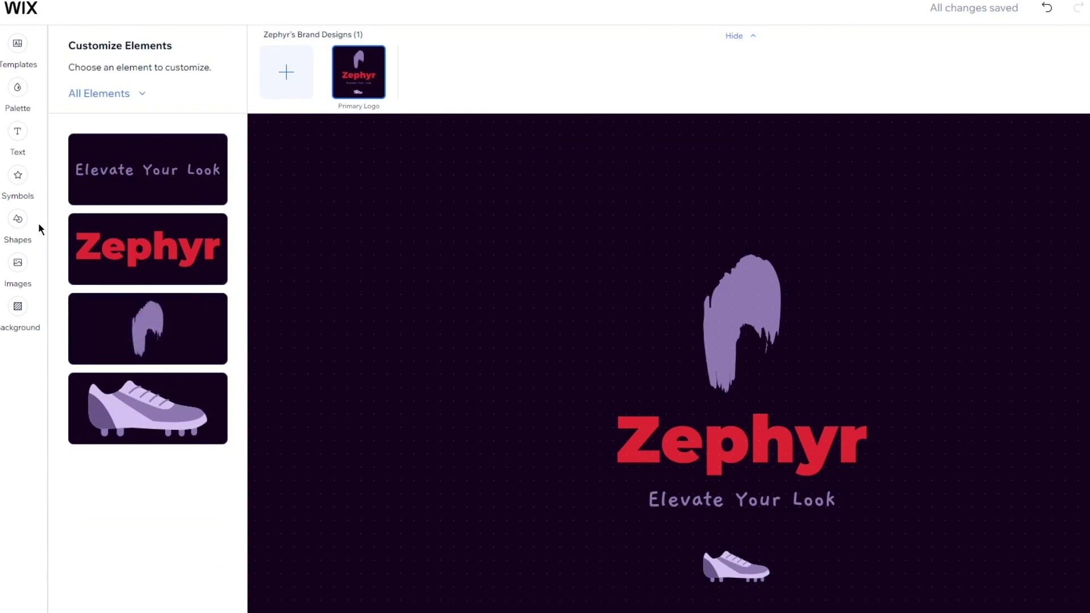
Browse the Symbols, Shapes and Images panels without adding anything
click(18, 175)
click(18, 218)
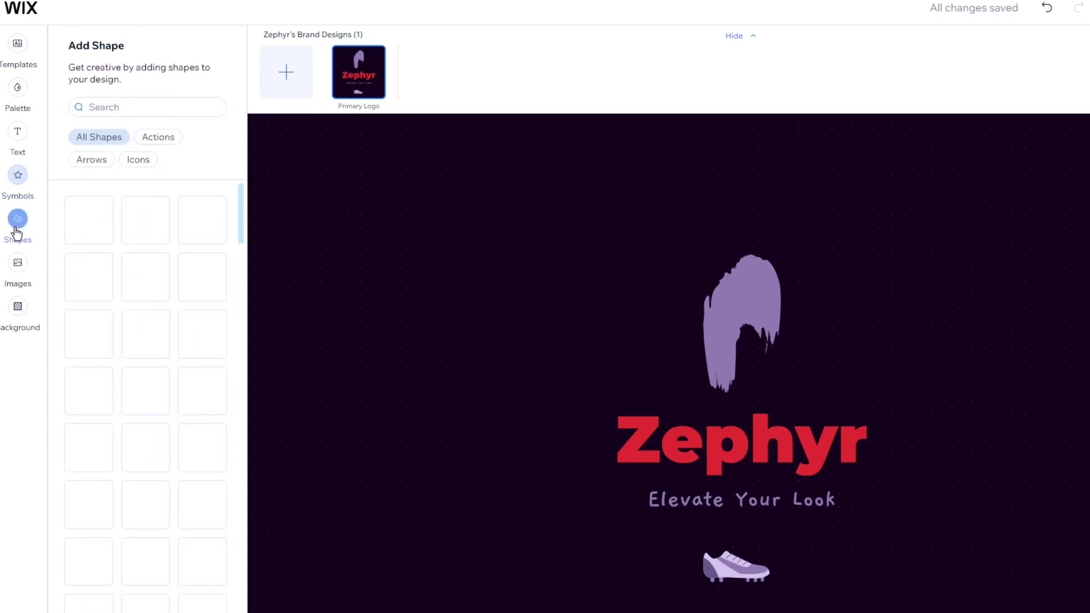
click(18, 264)
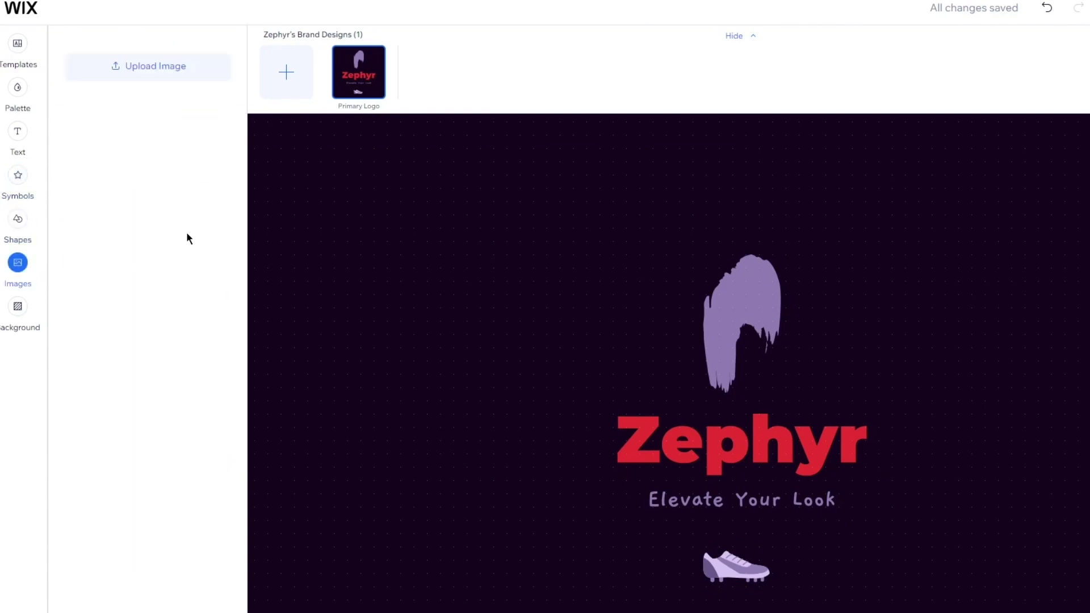
Check the Background settings and move on to the matching-website offer
click(13, 313)
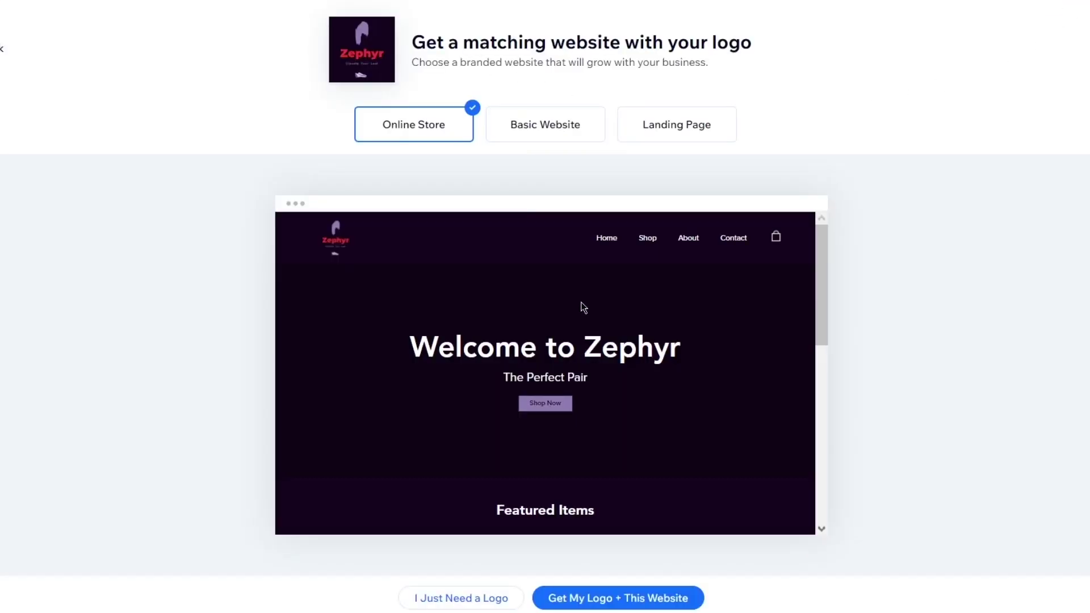
drag(431, 43, 802, 43)
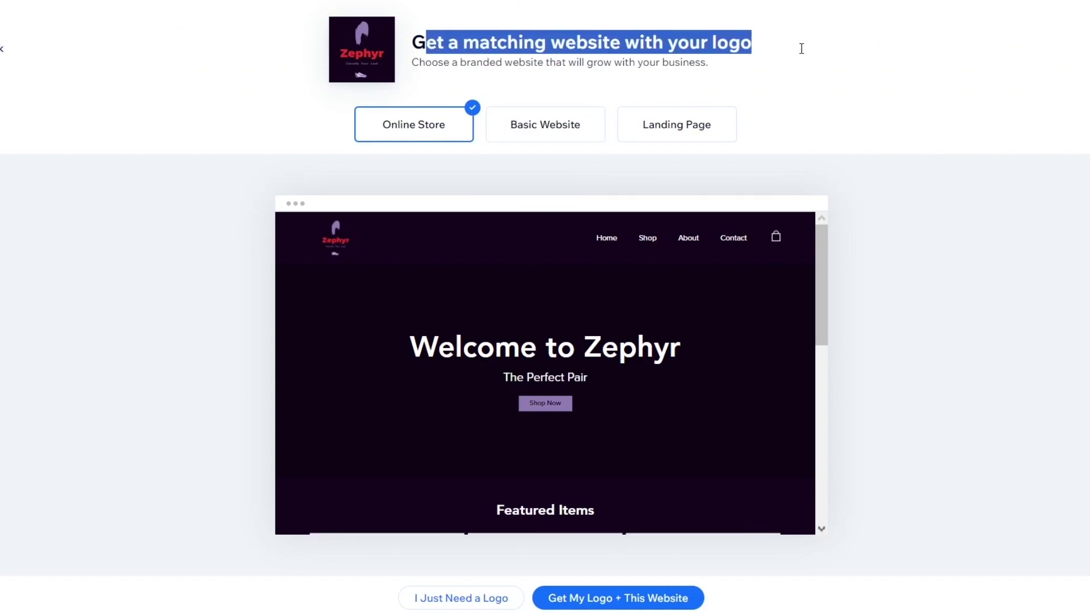
click(682, 62)
scroll(581, 283, down, 10)
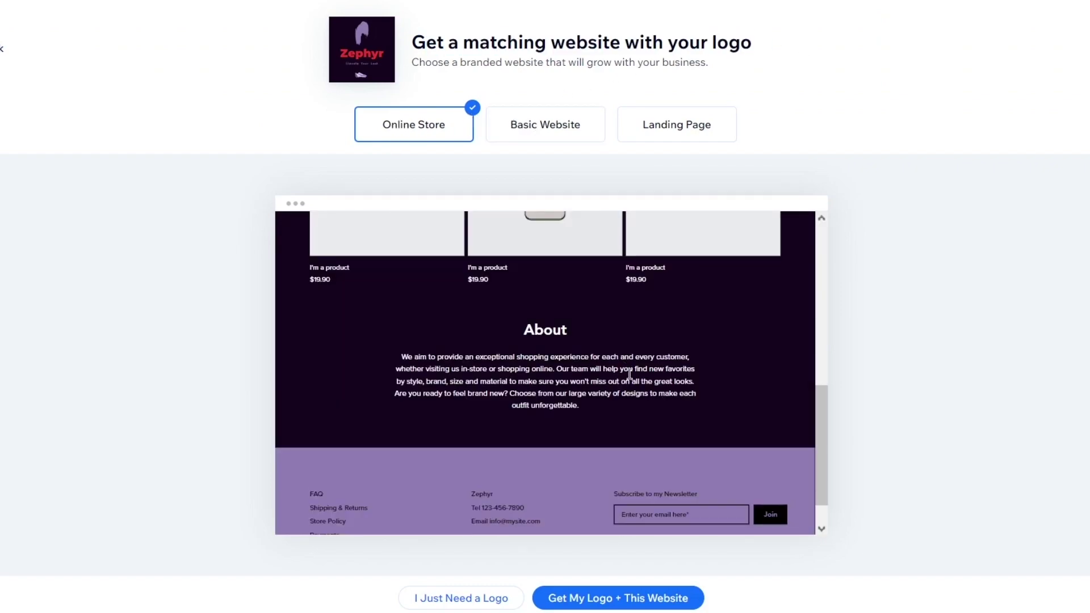
scroll(632, 375, up, 10)
scroll(590, 288, down, 10)
scroll(606, 302, up, 10)
scroll(518, 335, down, 10)
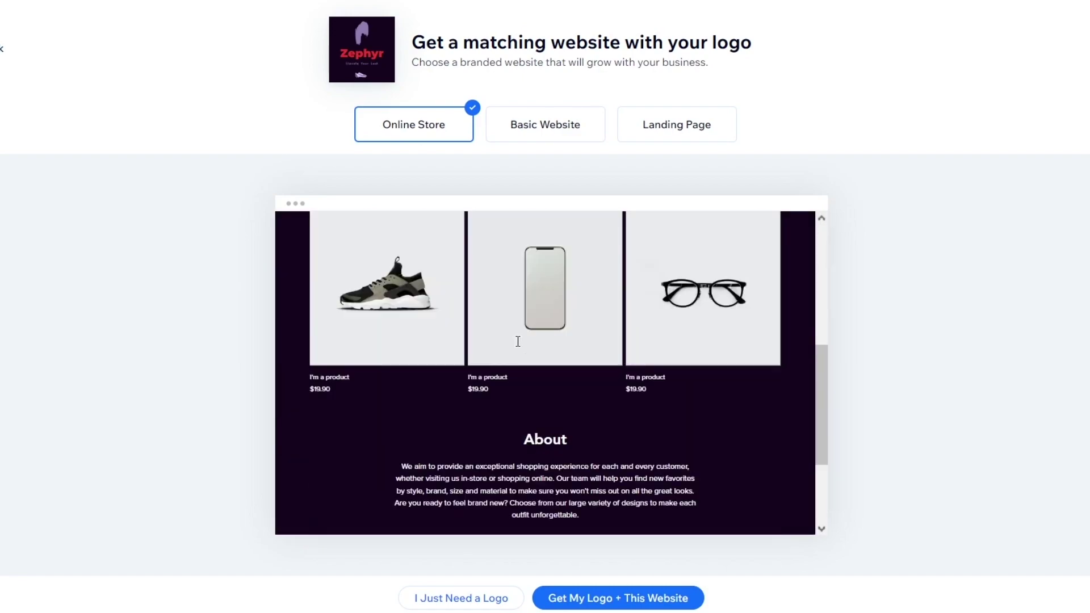
scroll(508, 304, up, 10)
Compare the Basic Website and Landing Page previews, ending with Online Store selected
click(541, 136)
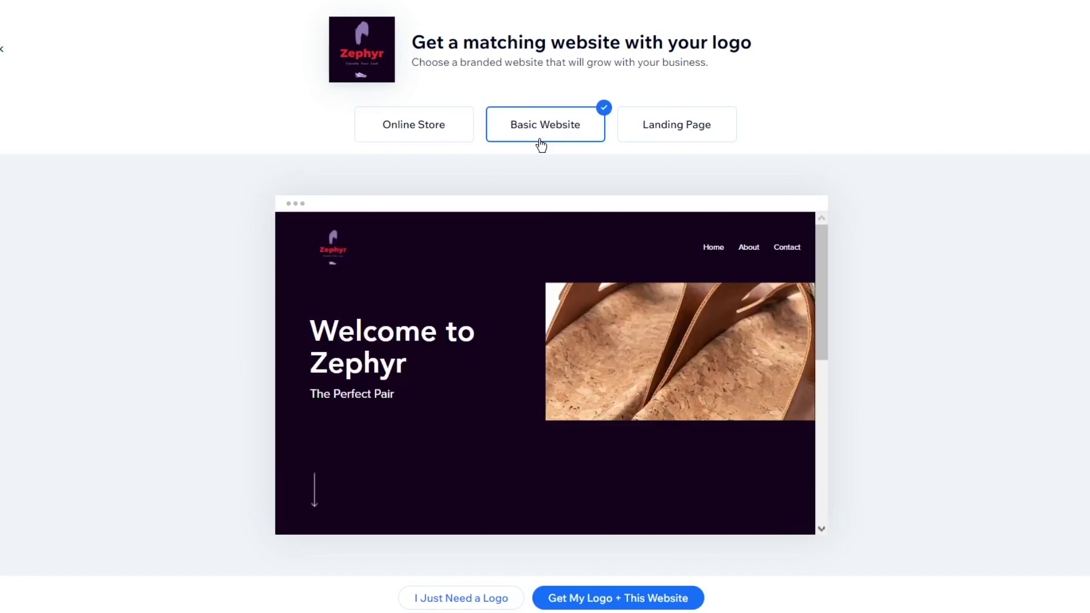
scroll(620, 341, down, 10)
scroll(622, 342, up, 8)
scroll(623, 343, up, 2)
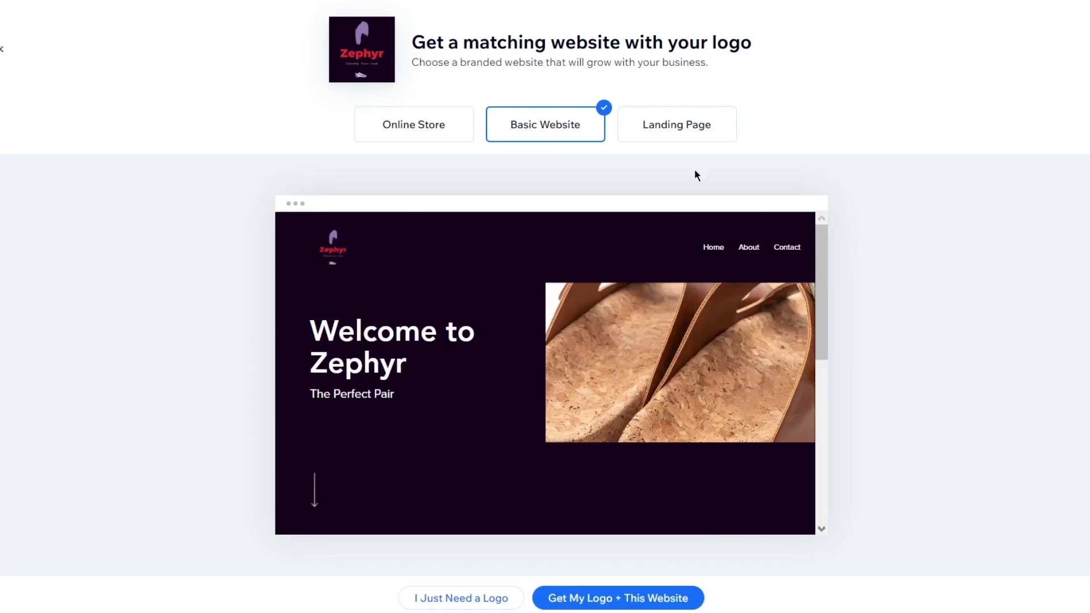
click(672, 129)
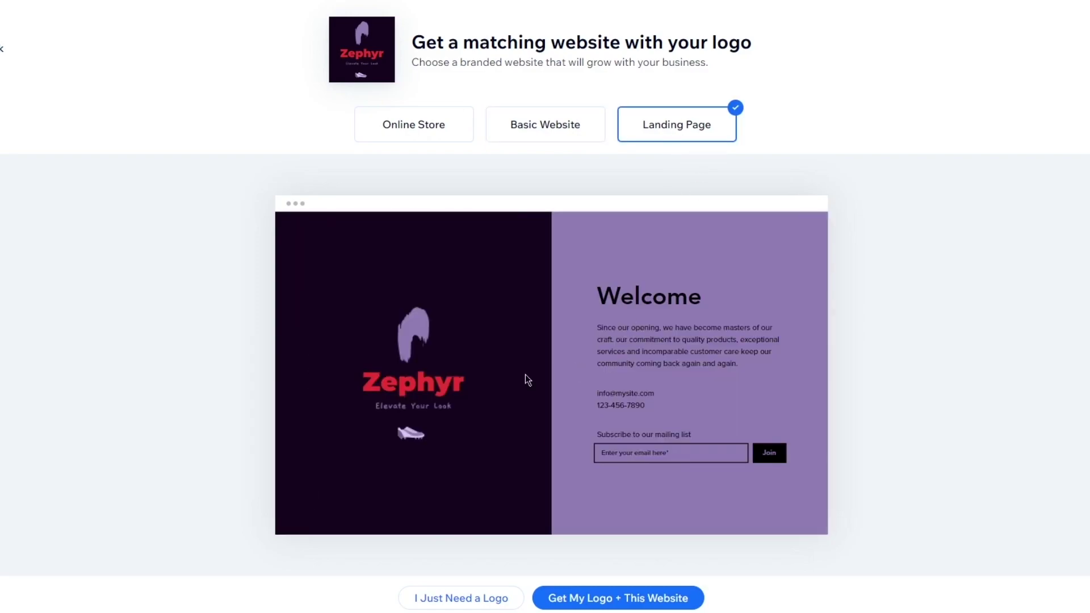
click(462, 127)
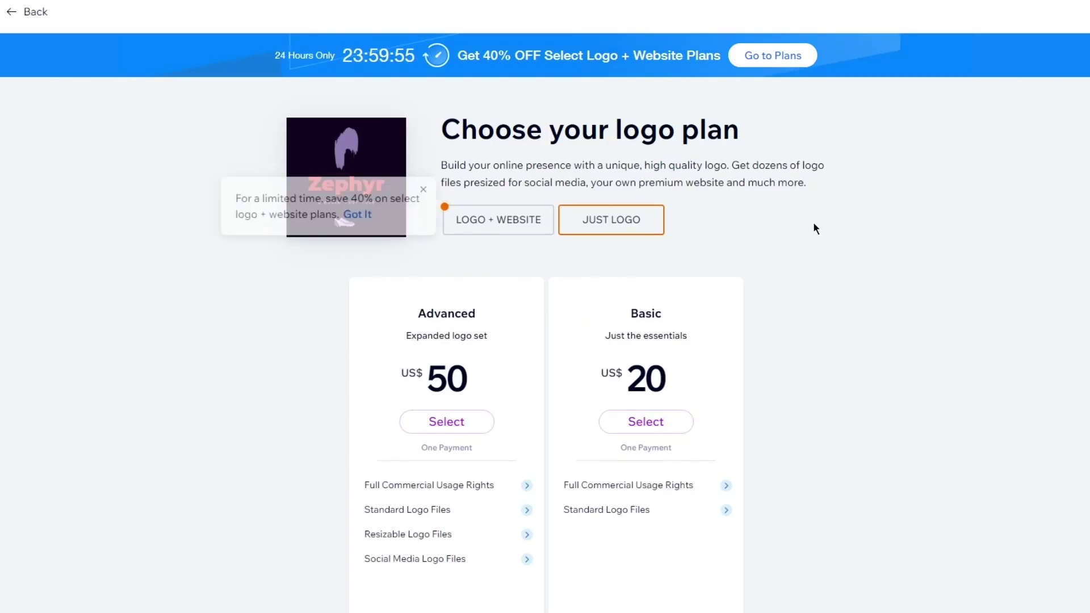
Compare the logo-plus-website plans, then list the logo-only plans: Advanced US$50 and Basic US$20
click(480, 226)
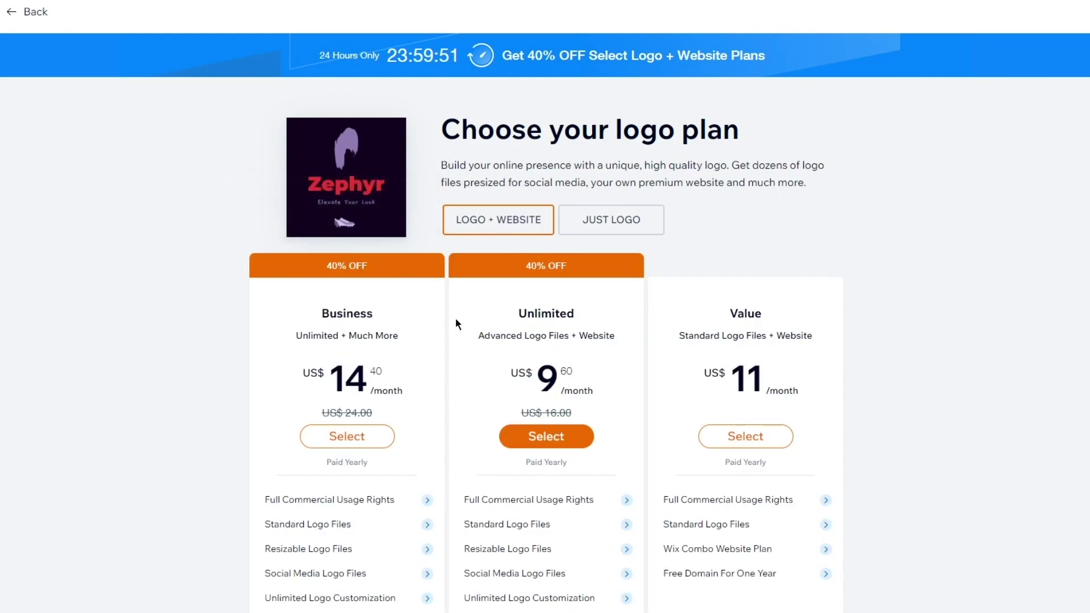
scroll(437, 325, down, 5)
scroll(438, 329, up, 5)
click(643, 221)
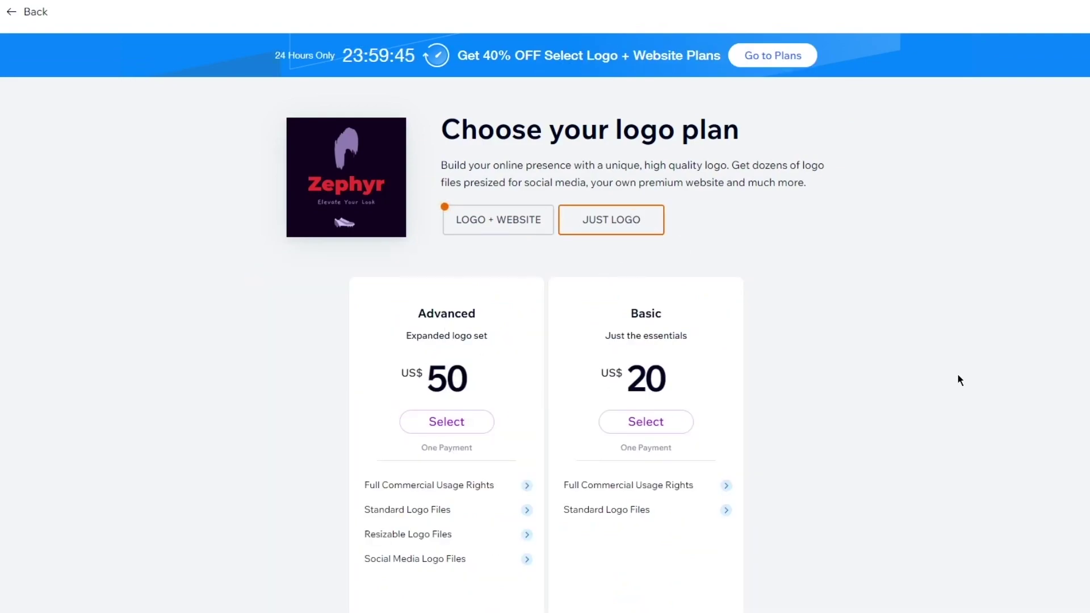
scroll(793, 354, down, 5)
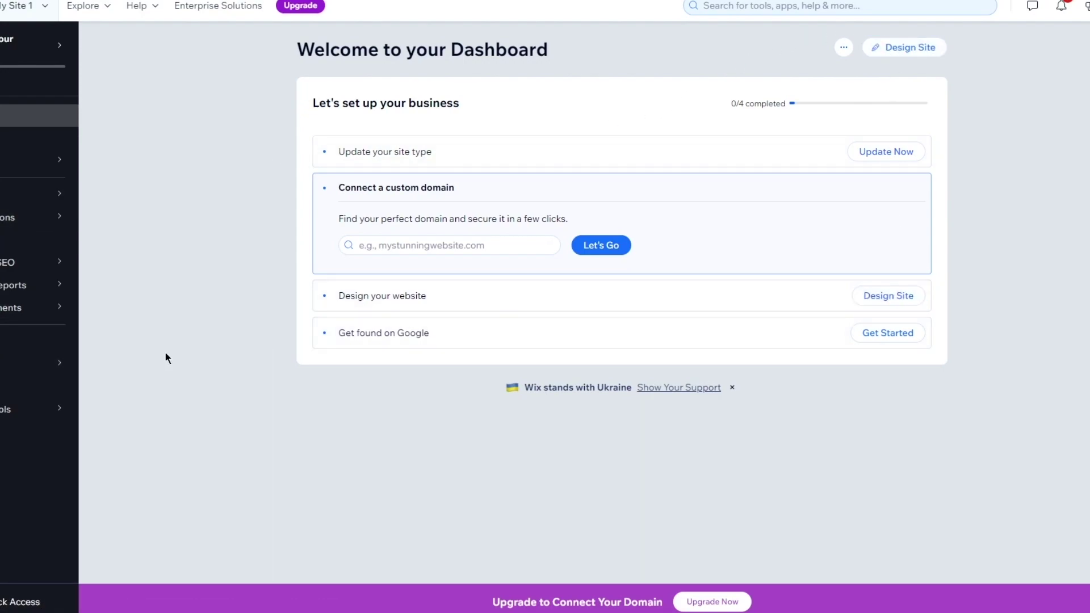
Look over the site's Settings page, then return to the Welcome dashboard's setup checklist
click(34, 341)
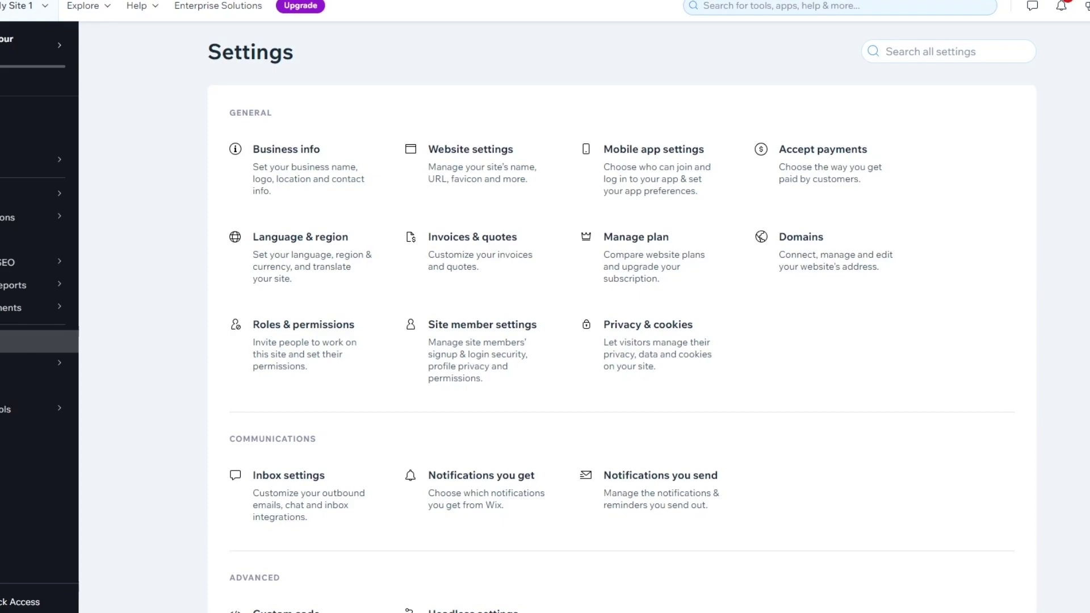
click(36, 116)
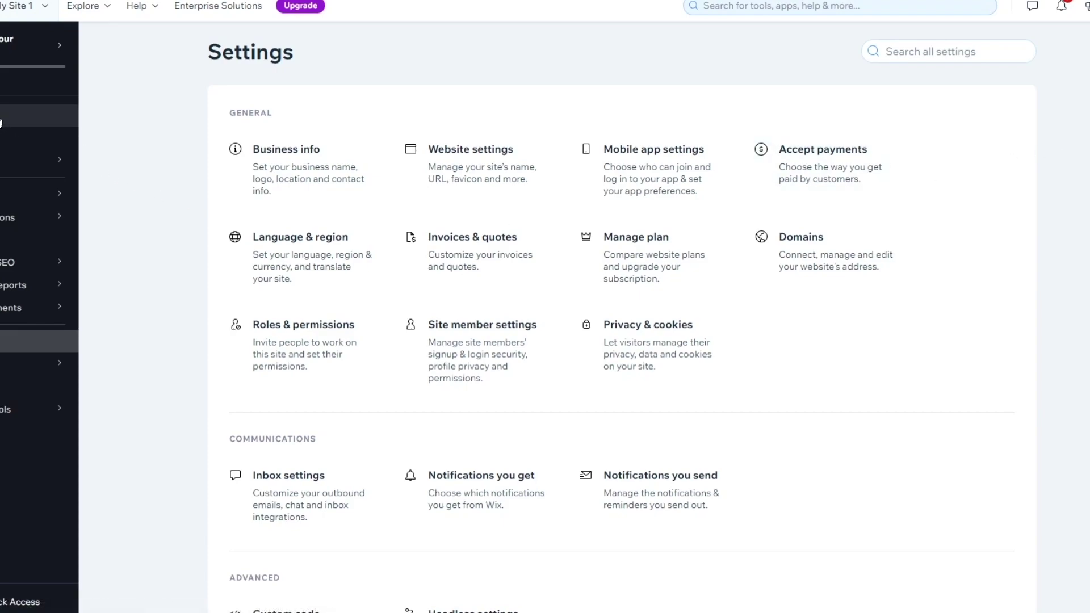